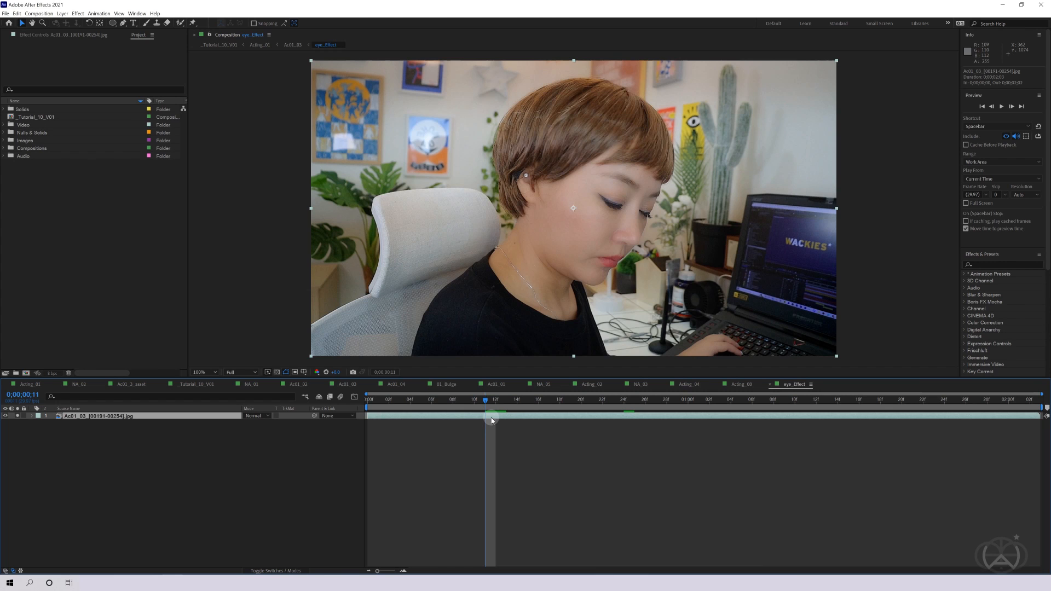
Step: Create two null objects, one named Left and its duplicate named Right
{"action": "right_click", "coordinate": [553, 444]}
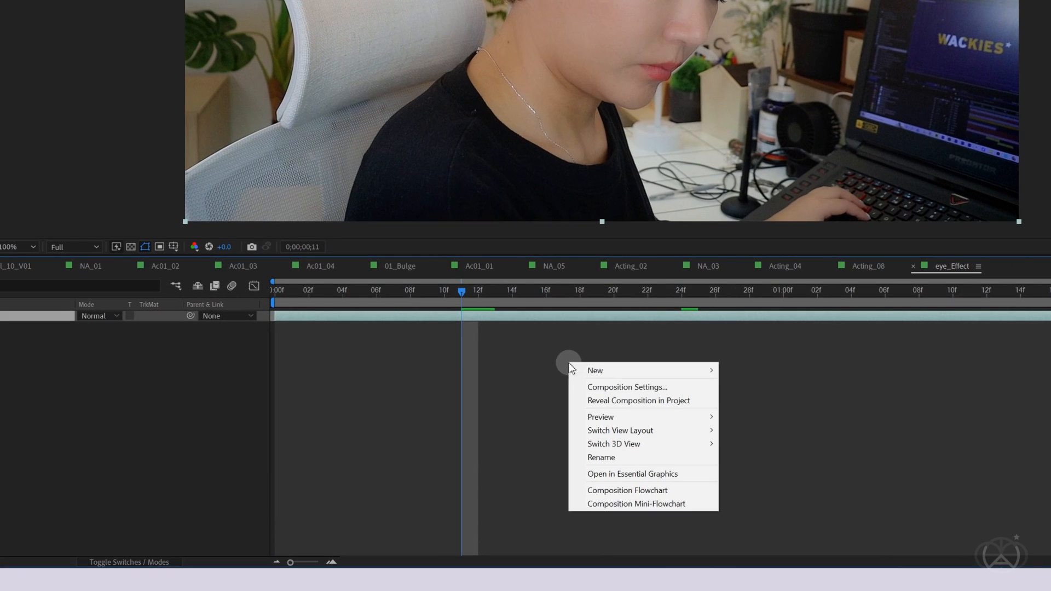
{"action": "mouse_move", "coordinate": [568, 451]}
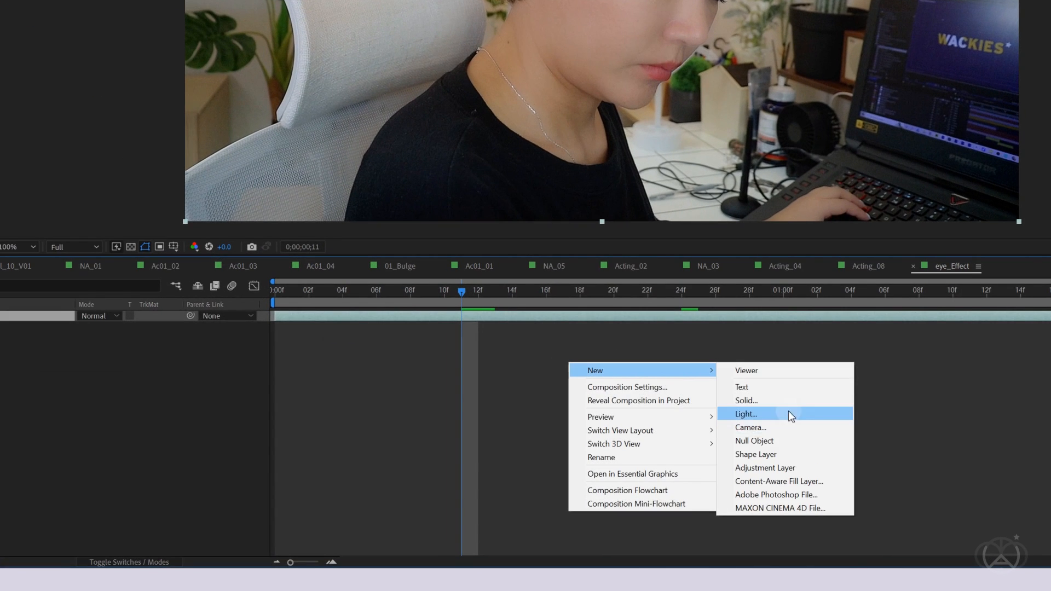
{"action": "left_click", "coordinate": [770, 443]}
{"action": "key", "text": "Return"}
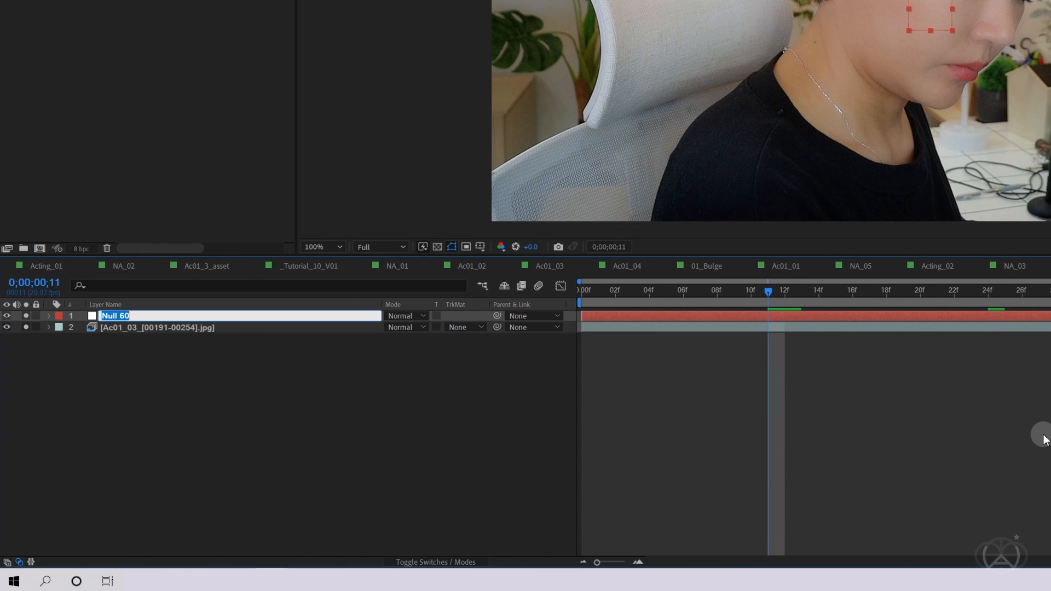
{"action": "key", "text": "Return"}
{"action": "key", "text": "ctrl+d"}
{"action": "key", "text": "Return"}
{"action": "type", "text": "Right"}
{"action": "key", "text": "Return"}
Step: Start motion tracking on the Ac01_03 footage layer and place the track point on the inner corner of the left eye
{"action": "left_click", "coordinate": [774, 338]}
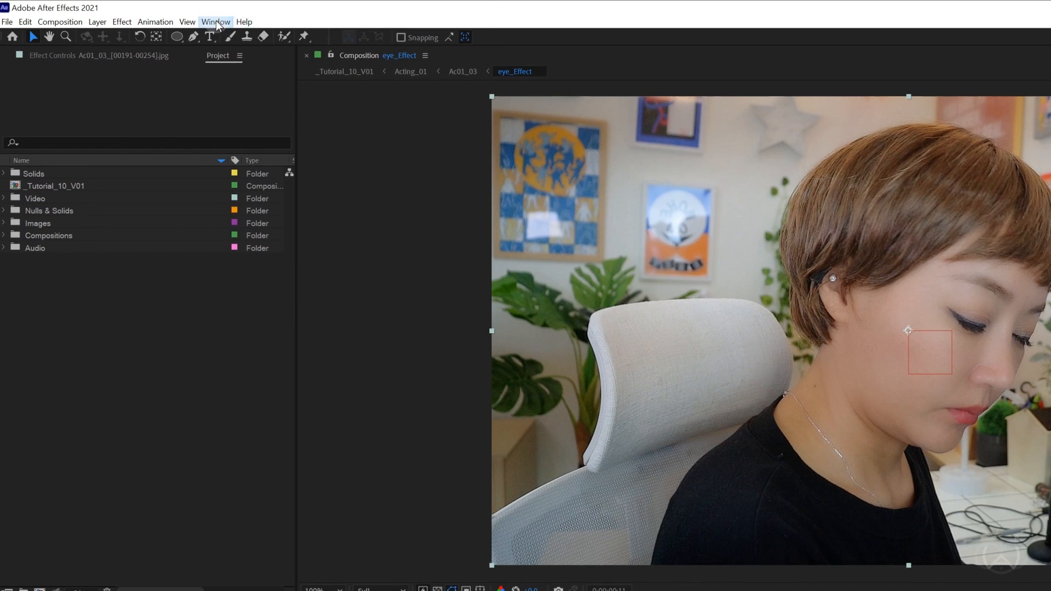
{"action": "left_click", "coordinate": [216, 25]}
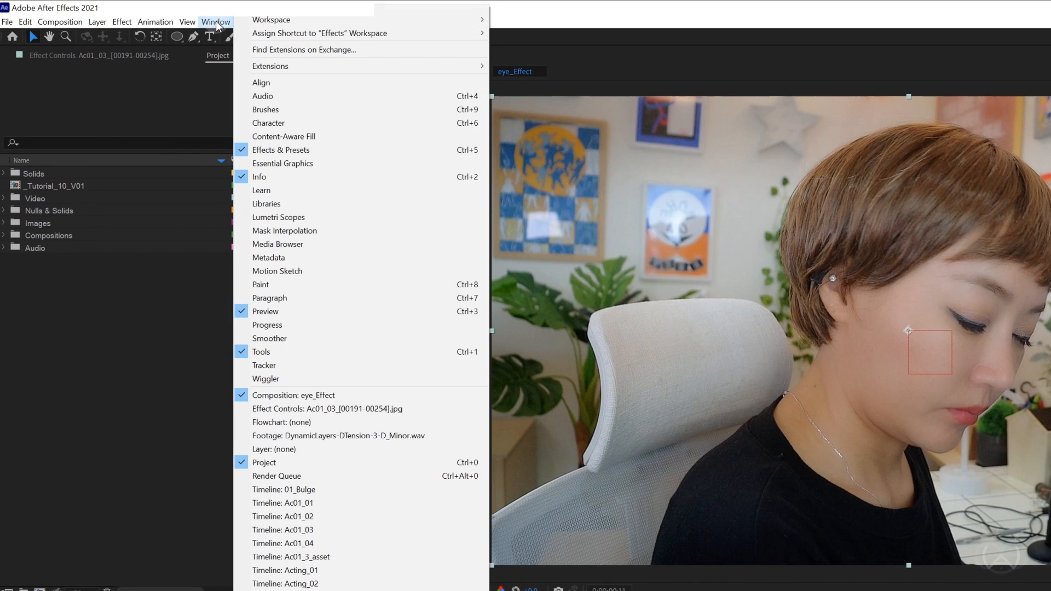
{"action": "left_click", "coordinate": [300, 364]}
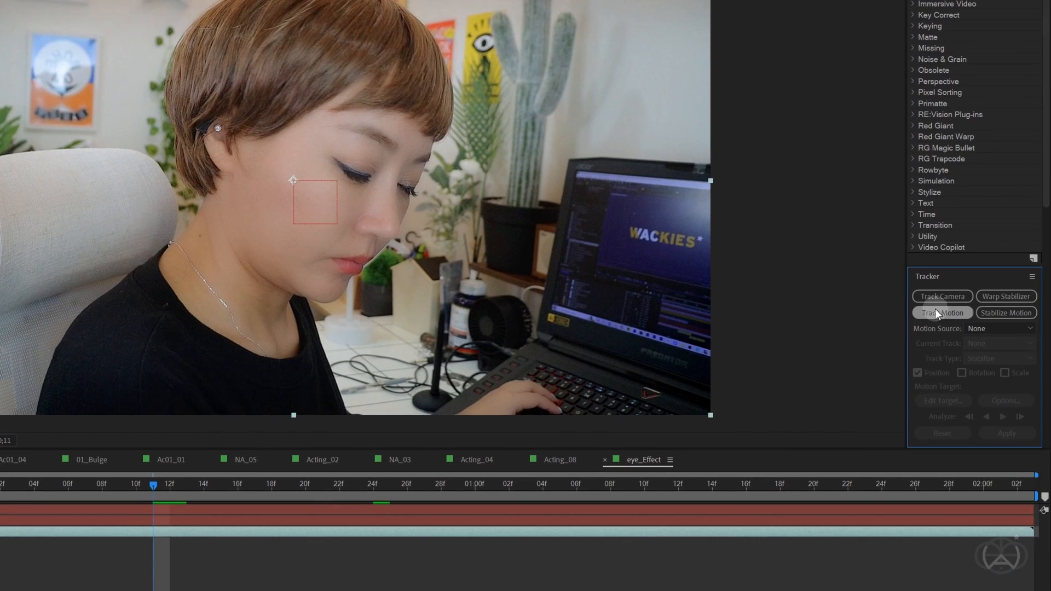
{"action": "left_click", "coordinate": [937, 317]}
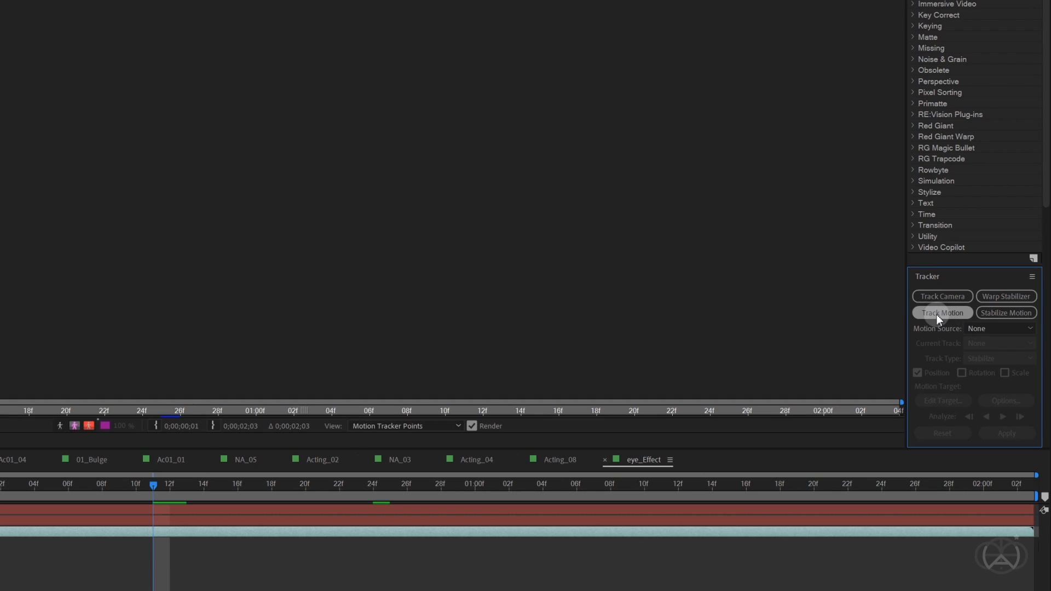
{"action": "scroll", "coordinate": [336, 175], "scroll_direction": "up", "scroll_amount": 2}
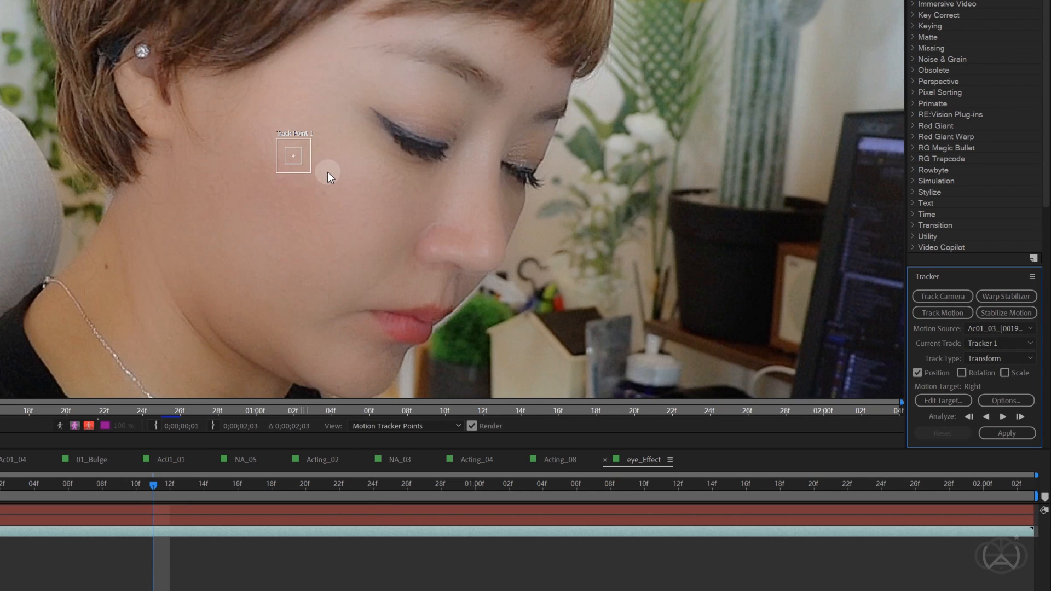
{"action": "left_click_drag", "start_coordinate": [296, 157], "coordinate": [447, 147]}
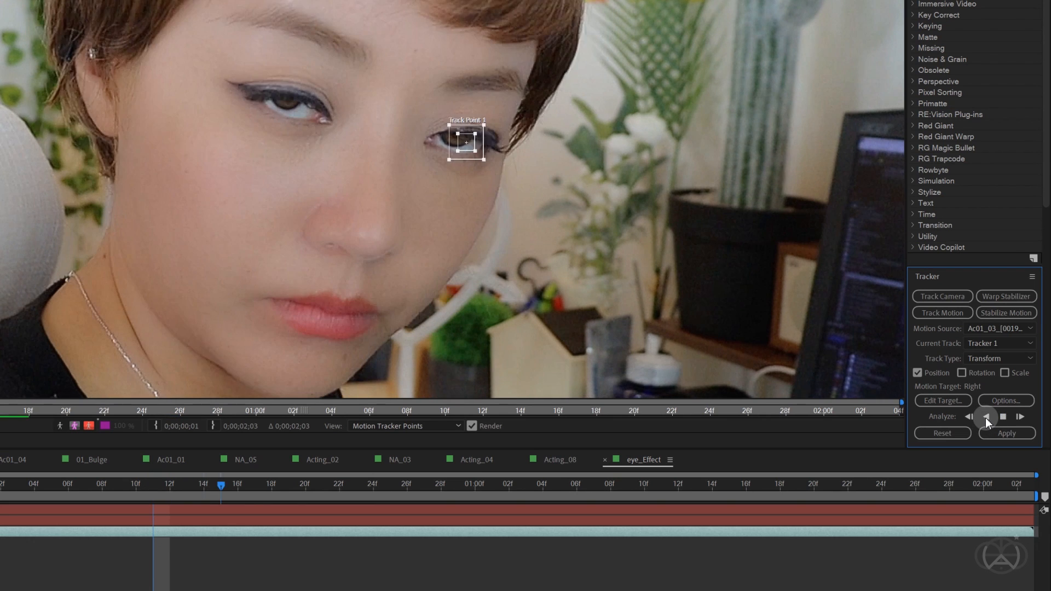
Step: Stop the continuous track analysis, return to frame 11 and undo the tracking result
{"action": "left_click", "coordinate": [984, 418]}
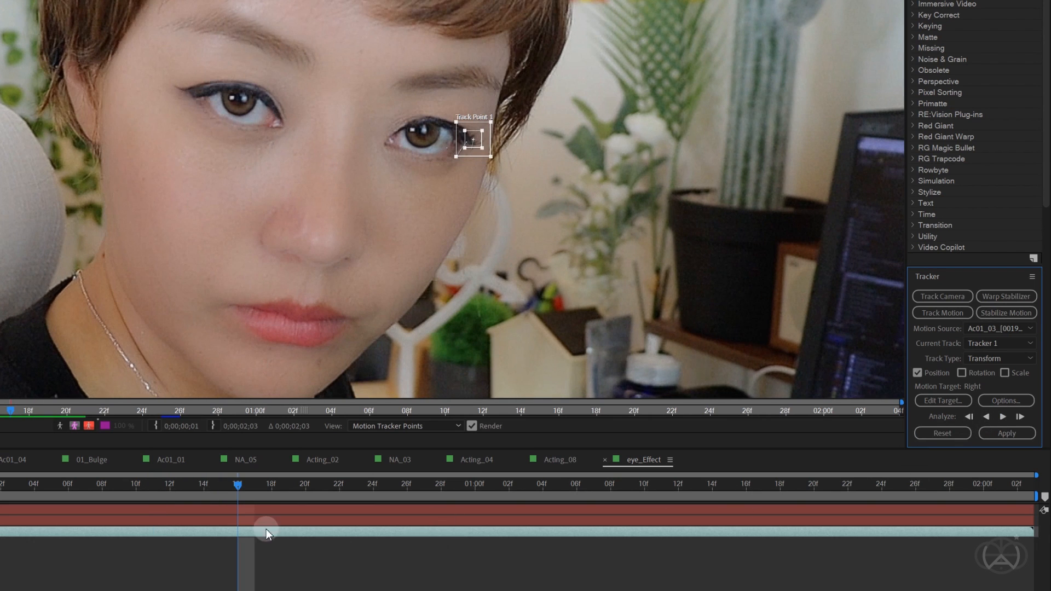
{"action": "left_click", "coordinate": [157, 485]}
{"action": "key", "text": "ctrl+z"}
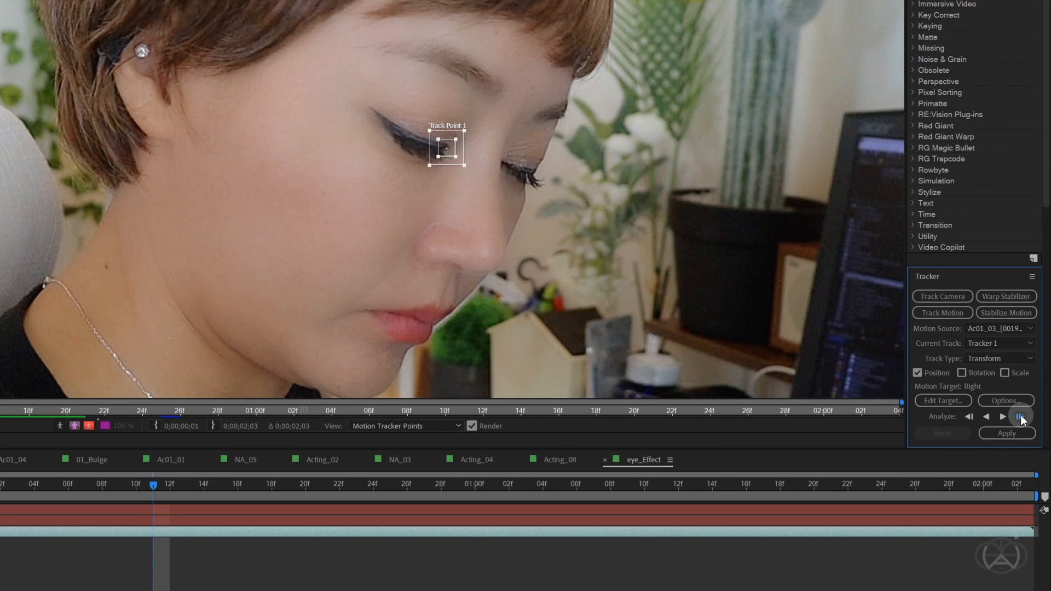
Step: Track the left eye's inner corner frame by frame through the head turn, correcting the point, and analyze the remaining frames forward
{"action": "left_click_drag", "start_coordinate": [463, 162], "coordinate": [280, 118]}
{"action": "left_click", "coordinate": [1020, 416]}
{"action": "key", "text": "Page_Down"}
{"action": "left_click", "coordinate": [1019, 417]}
{"action": "left_click", "coordinate": [1021, 417]}
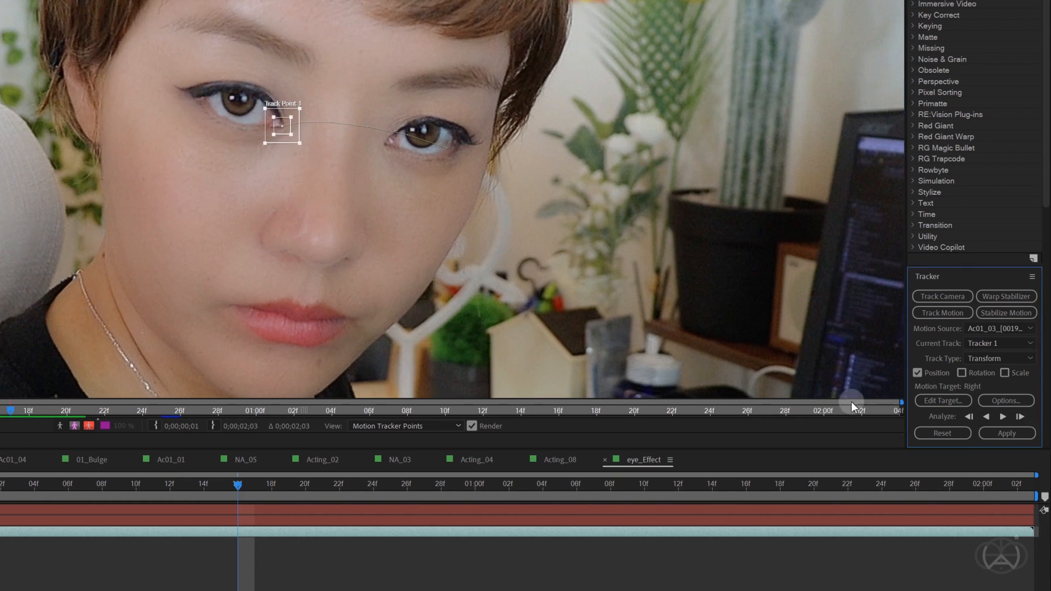
{"action": "left_click", "coordinate": [1019, 417]}
{"action": "left_click", "coordinate": [1004, 418]}
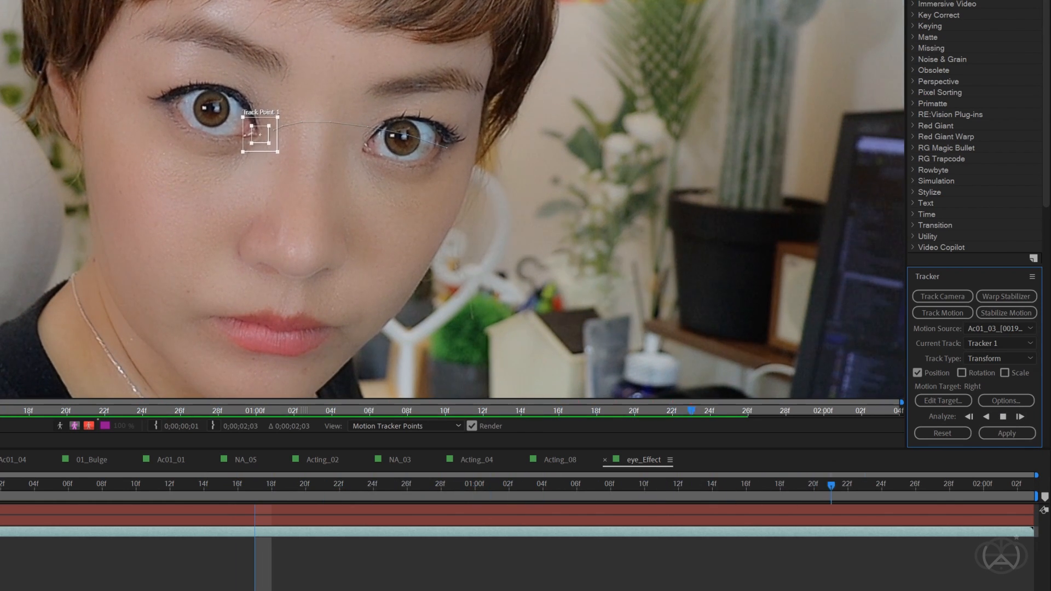
Step: Set the Left null as the motion target and apply the tracking data in X and Y
{"action": "left_click", "coordinate": [930, 402]}
{"action": "left_click", "coordinate": [294, 297]}
{"action": "left_click", "coordinate": [295, 295]}
{"action": "left_click", "coordinate": [295, 296]}
{"action": "left_click", "coordinate": [280, 328]}
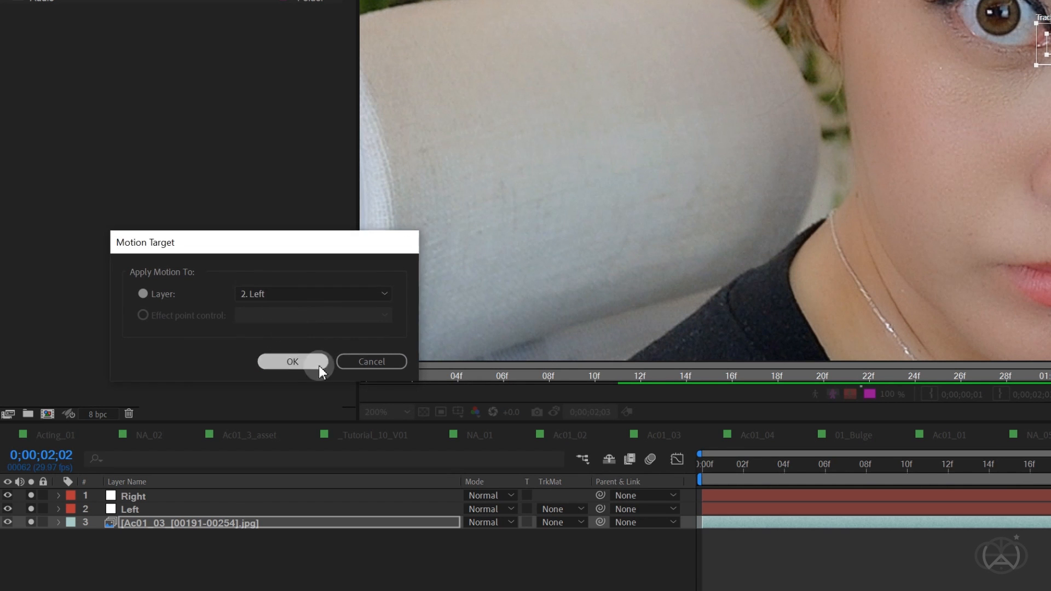
{"action": "left_click", "coordinate": [319, 363]}
{"action": "left_click", "coordinate": [1005, 434]}
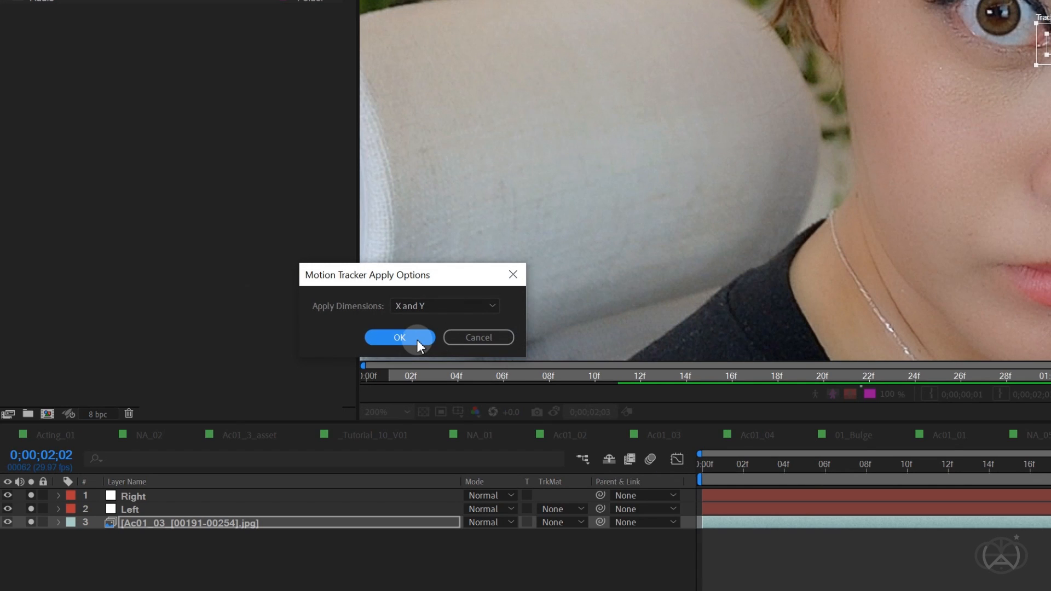
{"action": "left_click", "coordinate": [415, 339]}
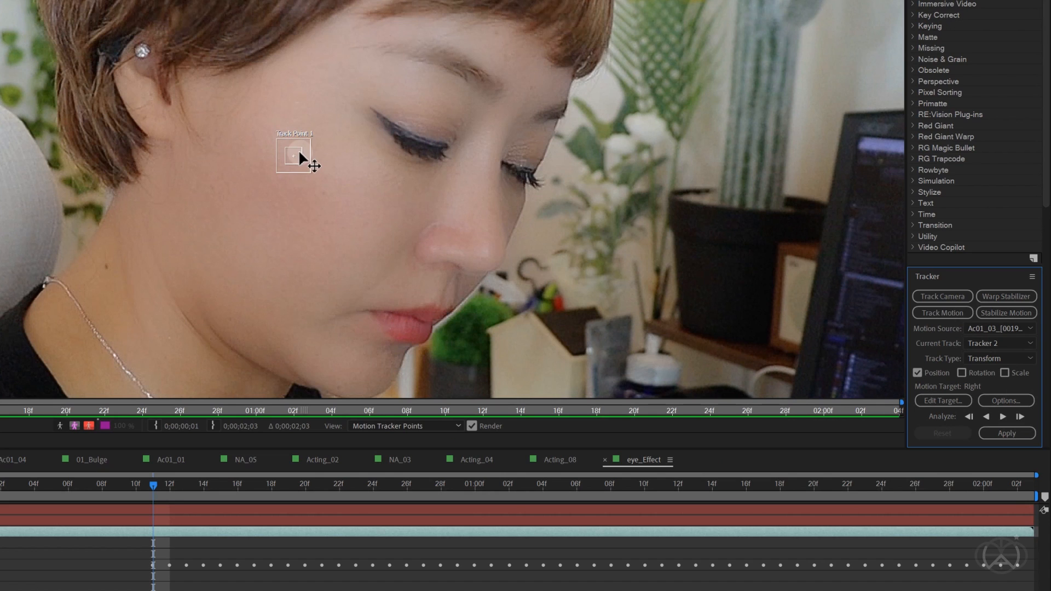
Step: Track the inner corner of the right eye with Tracker 2 and apply the motion to the Right null in X and Y
{"action": "left_click_drag", "start_coordinate": [298, 149], "coordinate": [504, 162]}
{"action": "left_click", "coordinate": [1020, 417]}
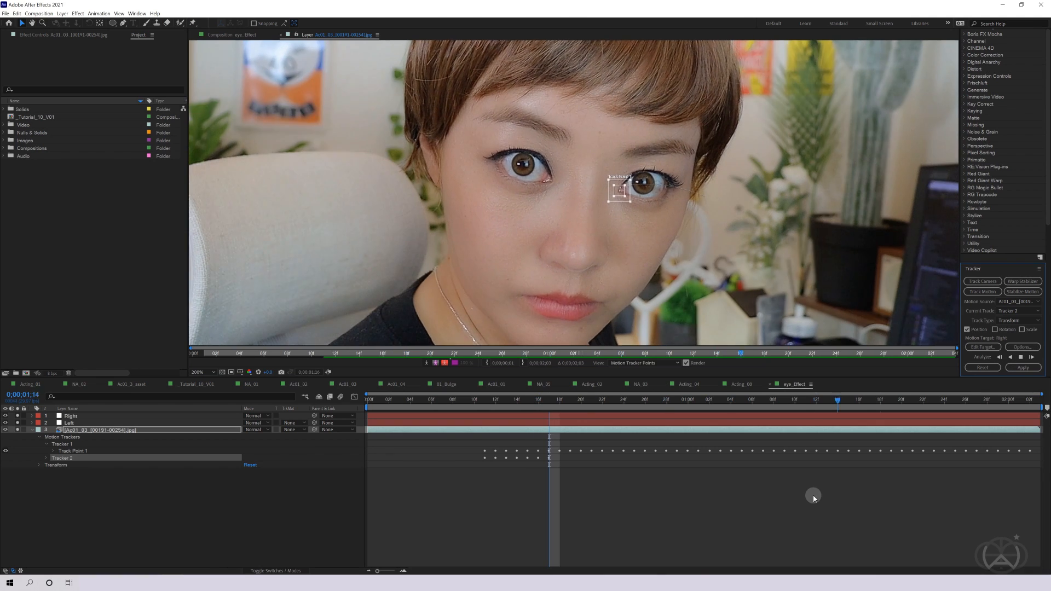
{"action": "left_click", "coordinate": [982, 347]}
{"action": "left_click", "coordinate": [141, 310]}
{"action": "left_click", "coordinate": [143, 310]}
{"action": "left_click", "coordinate": [153, 345]}
{"action": "left_click", "coordinate": [1023, 367]}
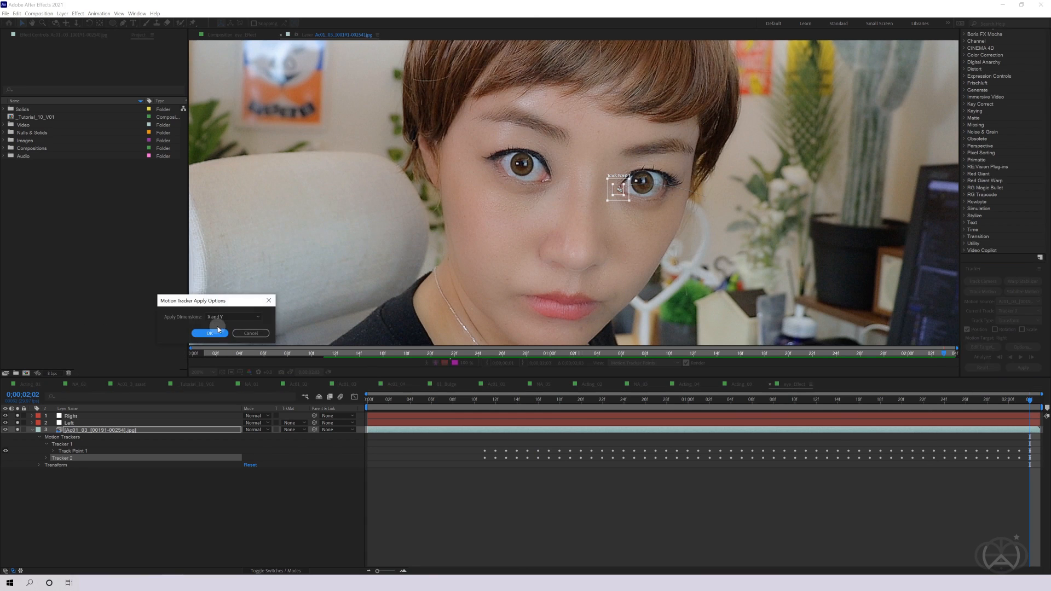
{"action": "left_click", "coordinate": [210, 333]}
Step: Create a grey 1920 x 1080 px solid named Left with the playhead at 0;00;01;03
{"action": "left_click_drag", "start_coordinate": [677, 400], "coordinate": [720, 423]}
{"action": "right_click", "coordinate": [593, 523]}
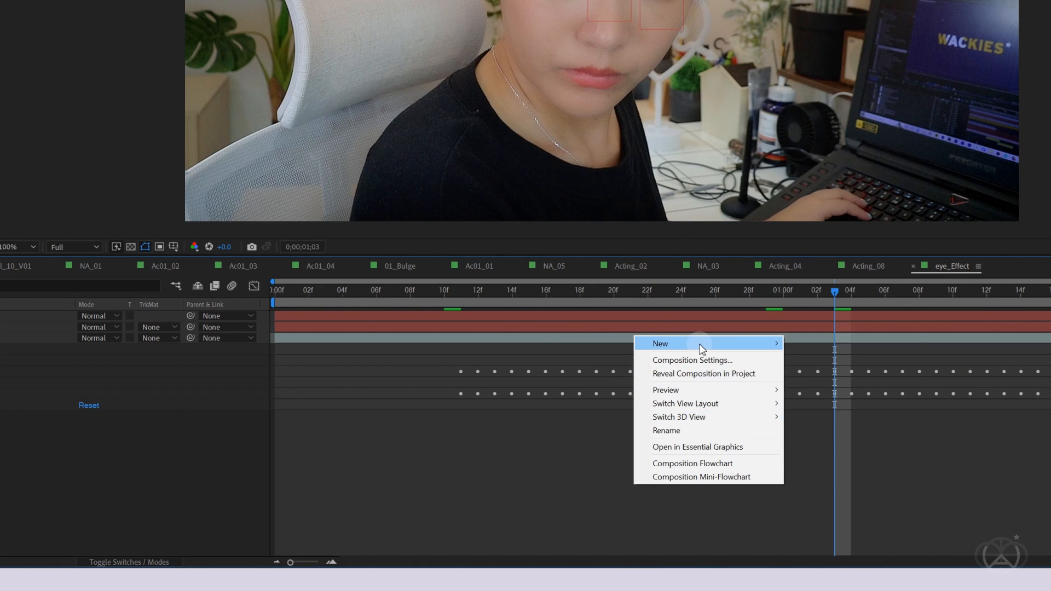
{"action": "mouse_move", "coordinate": [702, 349]}
{"action": "left_click", "coordinate": [804, 371]}
{"action": "type", "text": "Left"}
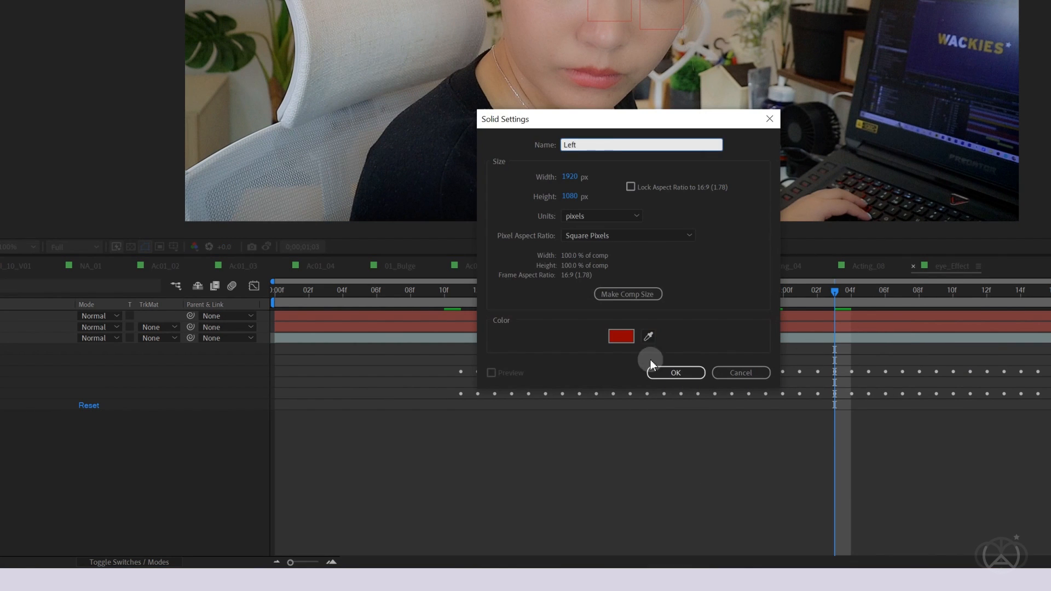
{"action": "left_click", "coordinate": [621, 336]}
{"action": "key", "text": "Return"}
{"action": "key", "text": "Return"}
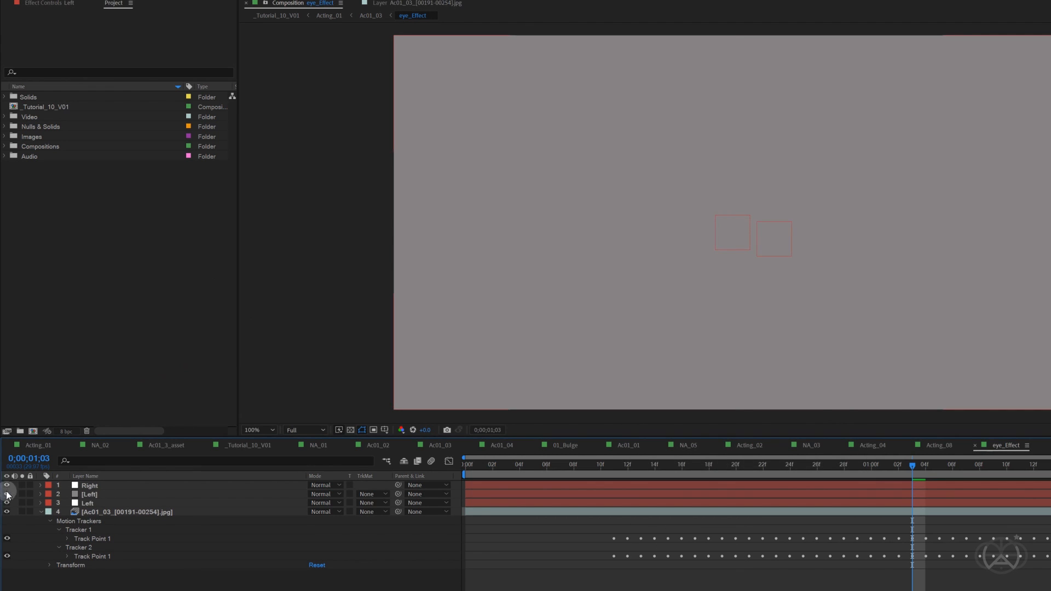
Step: Draw a closed curved mask on the Left solid around the left eye, hiding the solid while tracing and showing it again
{"action": "left_click_drag", "start_coordinate": [7, 494], "coordinate": [7, 485]}
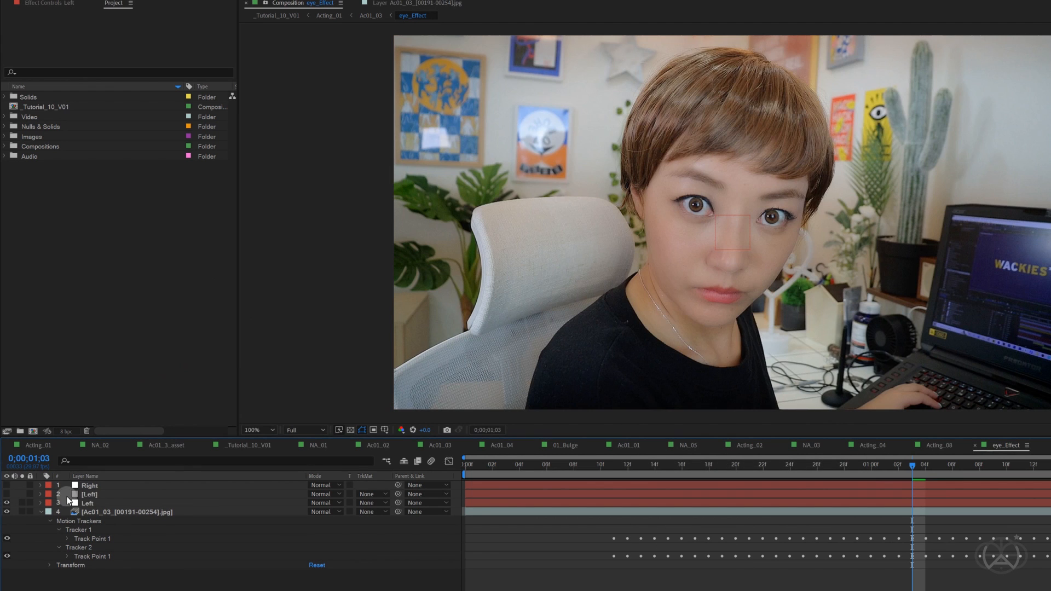
{"action": "left_click", "coordinate": [60, 496]}
{"action": "scroll", "coordinate": [593, 319], "scroll_direction": "up", "scroll_amount": 4}
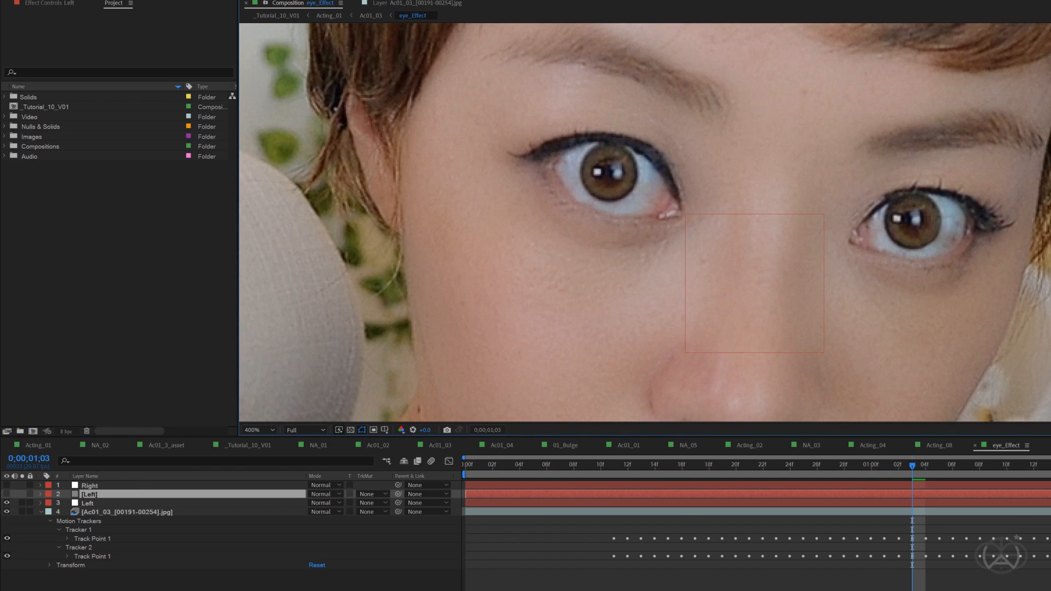
{"action": "scroll", "coordinate": [495, 193], "scroll_direction": "up", "scroll_amount": 1}
{"action": "left_click_drag", "start_coordinate": [516, 237], "coordinate": [536, 287]}
{"action": "left_click", "coordinate": [400, 161]}
{"action": "left_click_drag", "start_coordinate": [433, 121], "coordinate": [452, 112]}
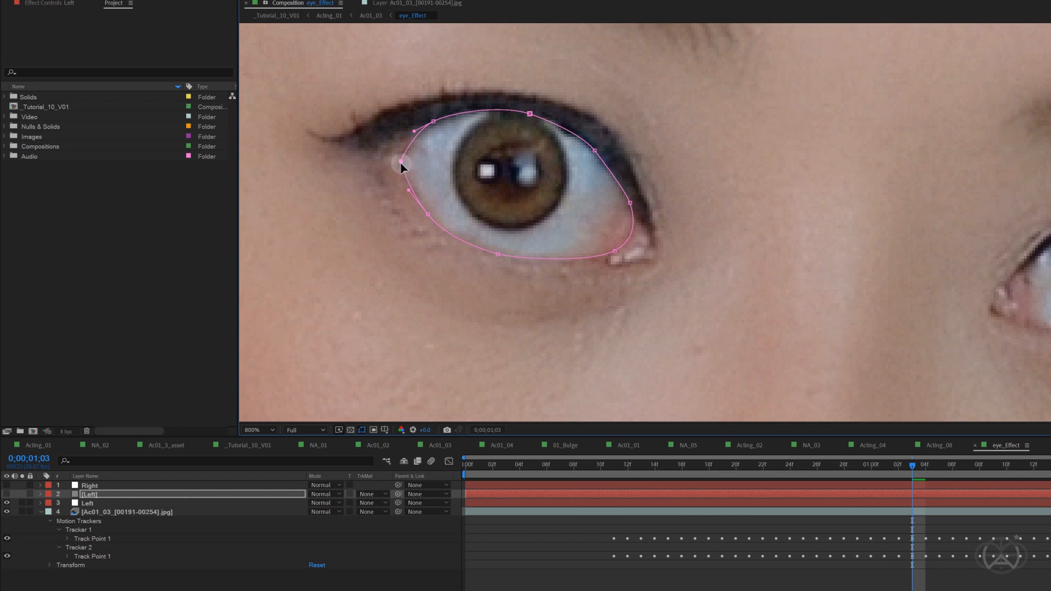
{"action": "left_click_drag", "start_coordinate": [400, 162], "coordinate": [400, 174]}
{"action": "left_click", "coordinate": [7, 494]}
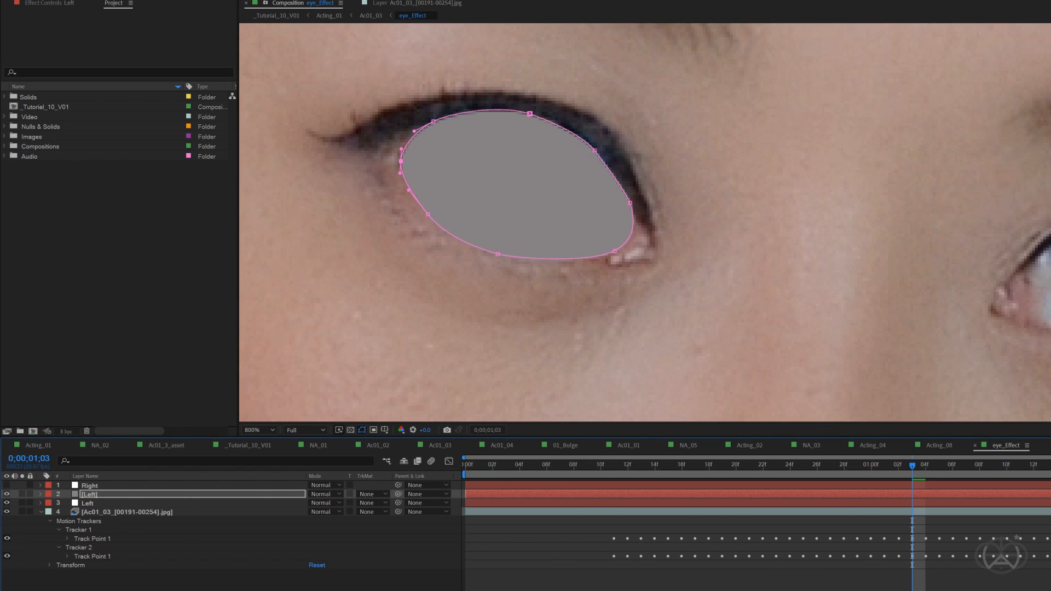
Step: Apply Gradient Ramp to the Left solid, with its start at 878, 468 and its end at 875, 521 on the eye
{"action": "type", "text": "ramp"}
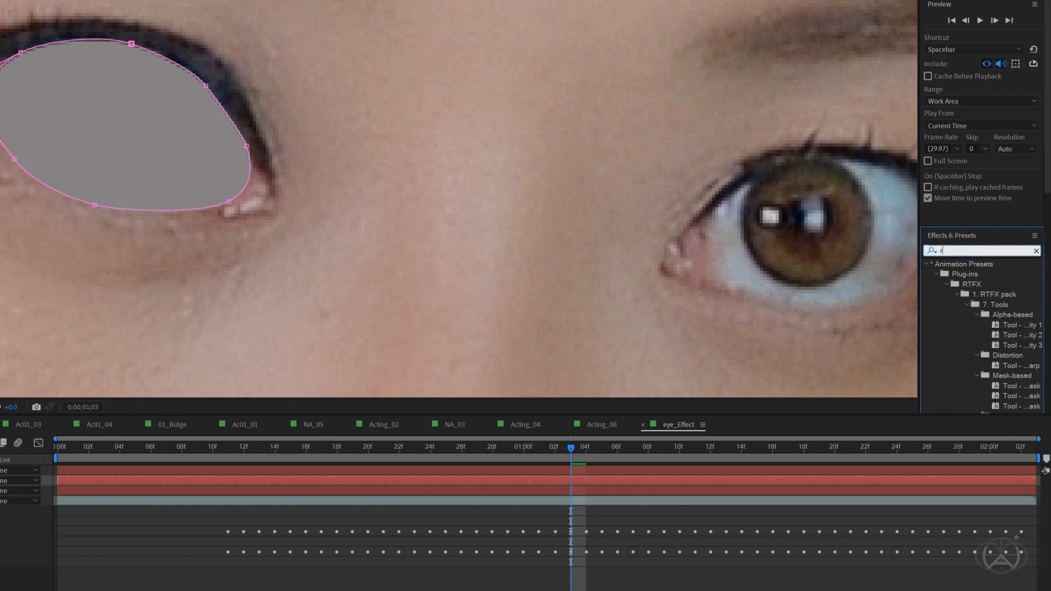
{"action": "scroll", "coordinate": [974, 336], "scroll_direction": "down", "scroll_amount": 3}
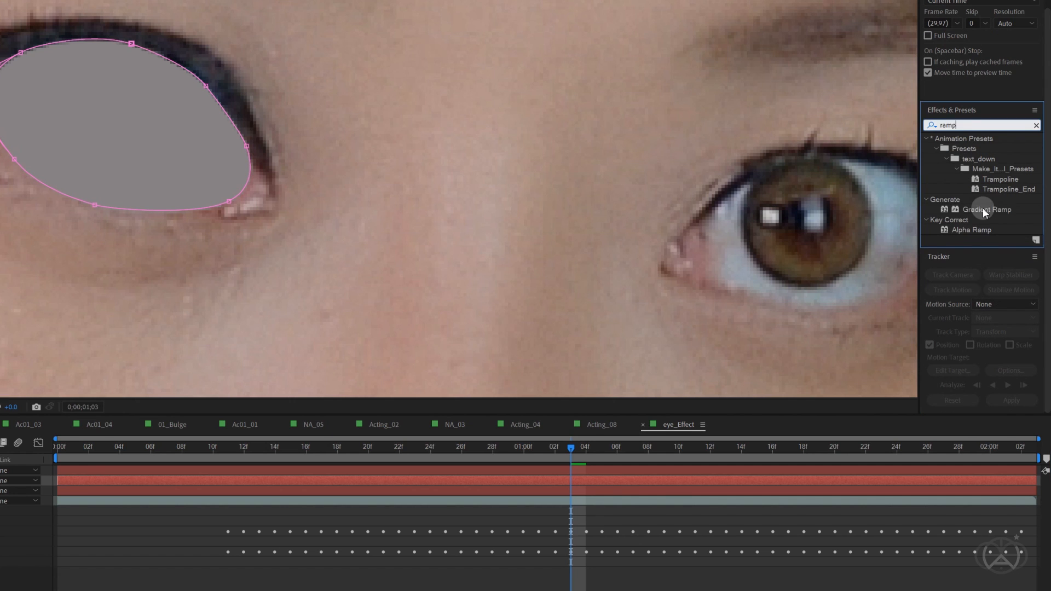
{"action": "double_click", "coordinate": [985, 210]}
{"action": "scroll", "coordinate": [295, 268], "scroll_direction": "down", "scroll_amount": 2}
{"action": "scroll", "coordinate": [295, 269], "scroll_direction": "down", "scroll_amount": 1}
{"action": "left_click_drag", "start_coordinate": [360, 0], "coordinate": [329, 153]}
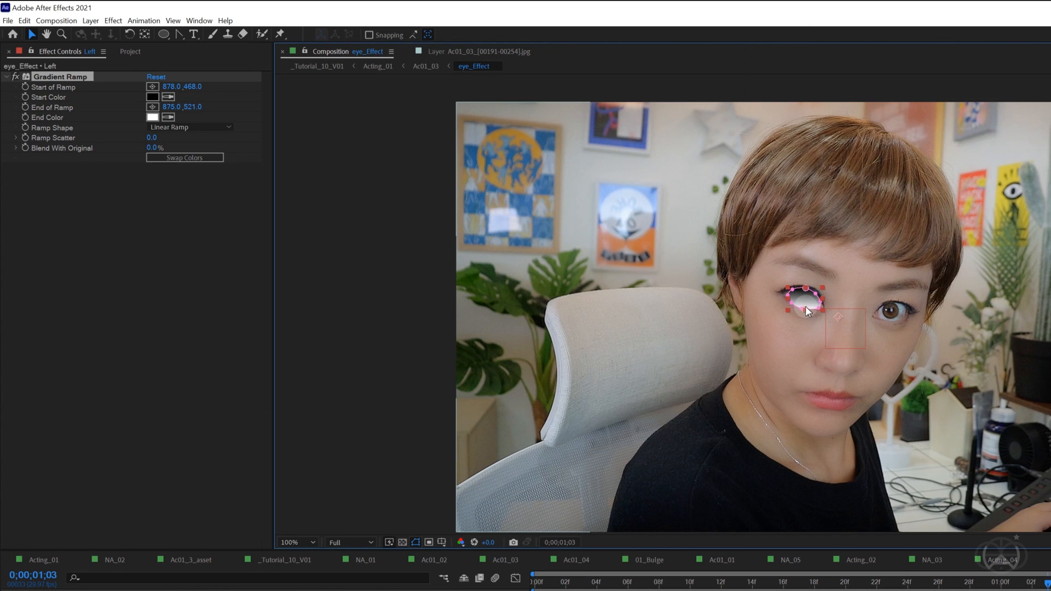
{"action": "scroll", "coordinate": [806, 306], "scroll_direction": "up", "scroll_amount": 6}
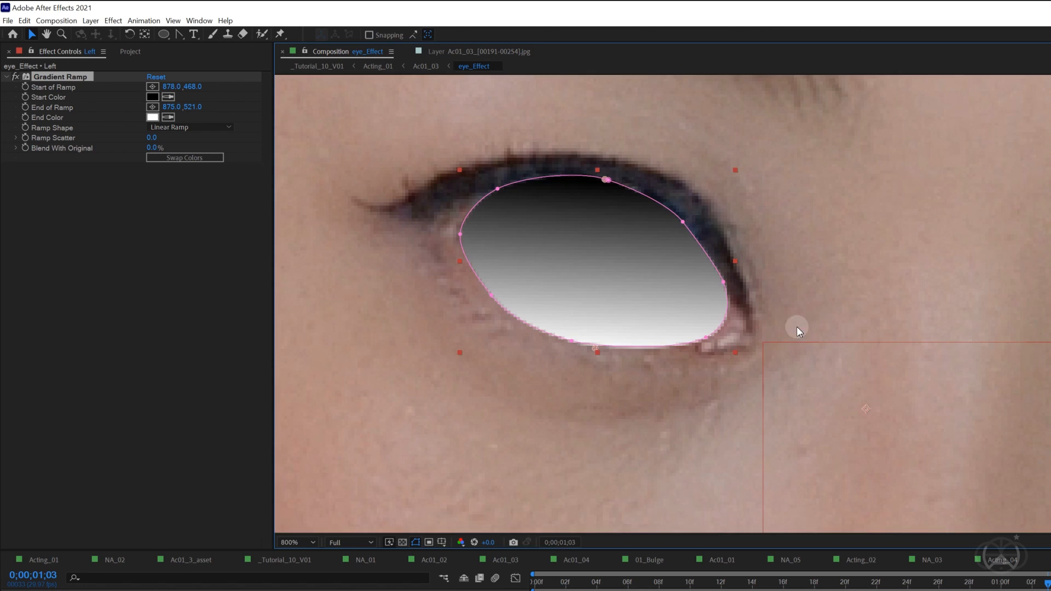
Step: Make the gradient a Radial Ramp, moving its start to the eye's centre at 874.5, 493.8 and its end to 875.8, 529.8
{"action": "left_click", "coordinate": [189, 127]}
{"action": "left_click", "coordinate": [186, 149]}
{"action": "scroll", "coordinate": [700, 233], "scroll_direction": "down", "scroll_amount": 1}
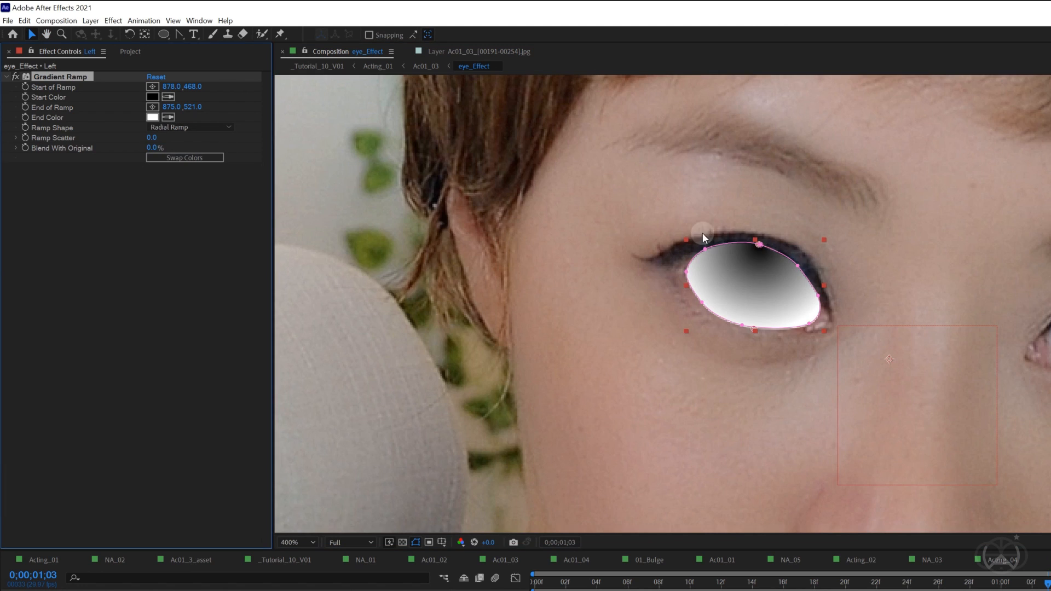
{"action": "left_click_drag", "start_coordinate": [757, 247], "coordinate": [751, 289]}
{"action": "left_click_drag", "start_coordinate": [753, 330], "coordinate": [754, 342]}
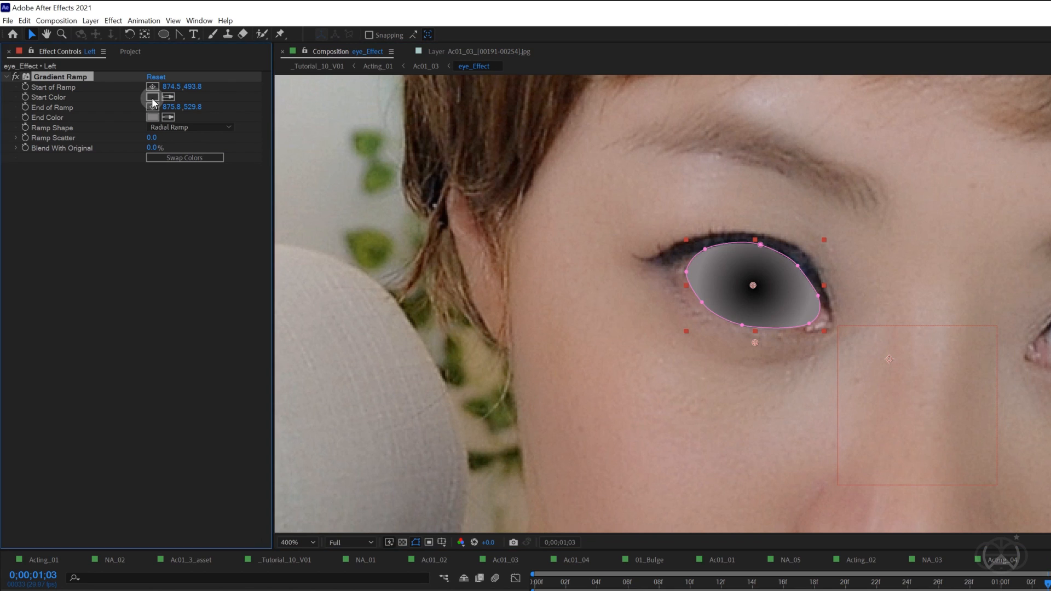
Step: Set the Gradient Ramp's start color to light grey C9C9C9
{"action": "left_click", "coordinate": [152, 97]}
{"action": "left_click_drag", "start_coordinate": [121, 413], "coordinate": [51, 405]}
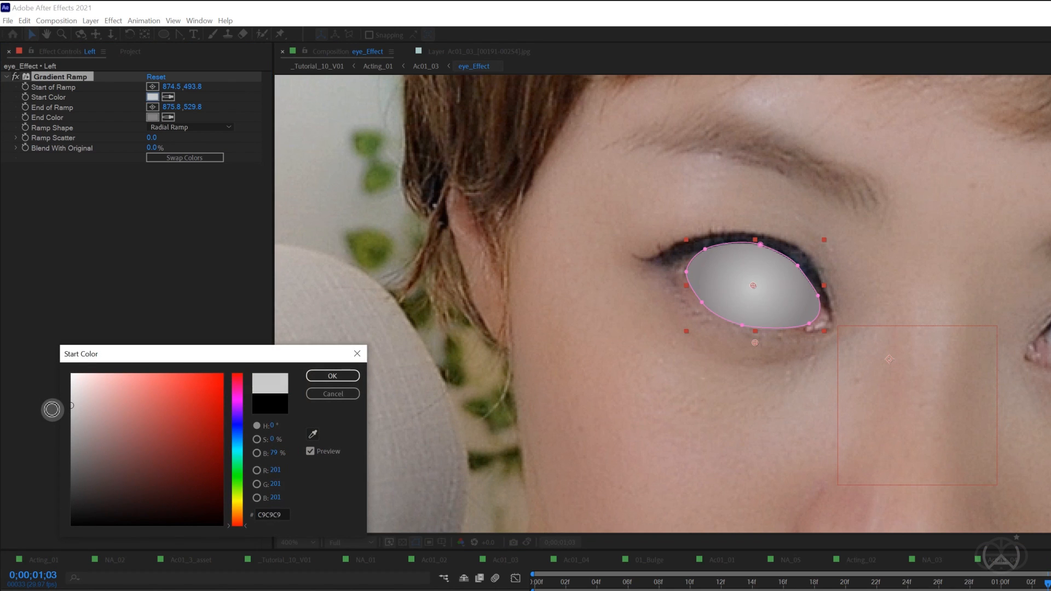
{"action": "left_click", "coordinate": [328, 375]}
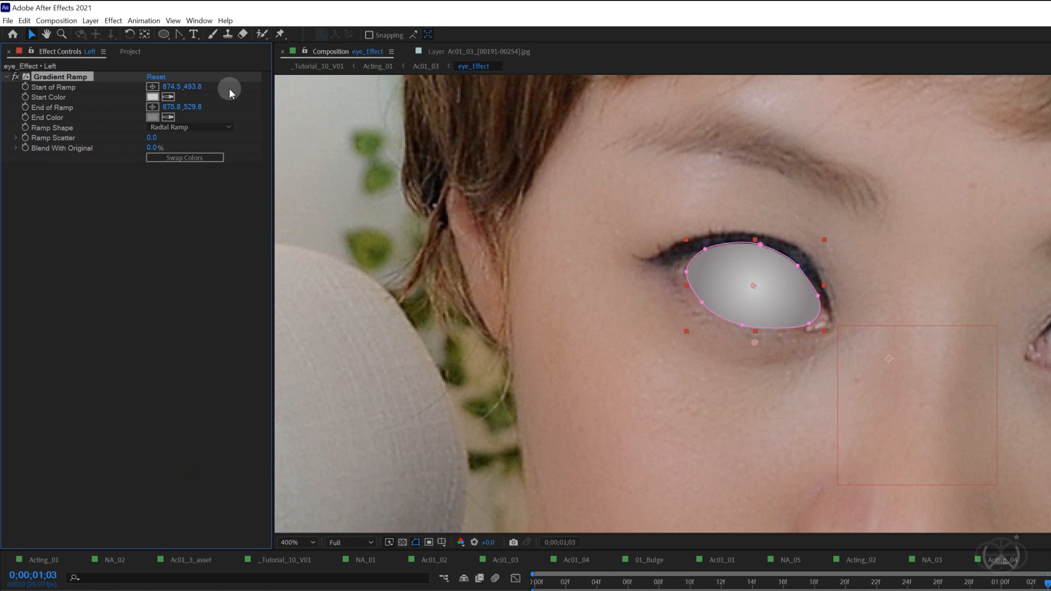
Step: Add an Inner Shadow layer style to the Left solid and expand the layer's properties
{"action": "left_click", "coordinate": [91, 20]}
{"action": "mouse_move", "coordinate": [143, 307]}
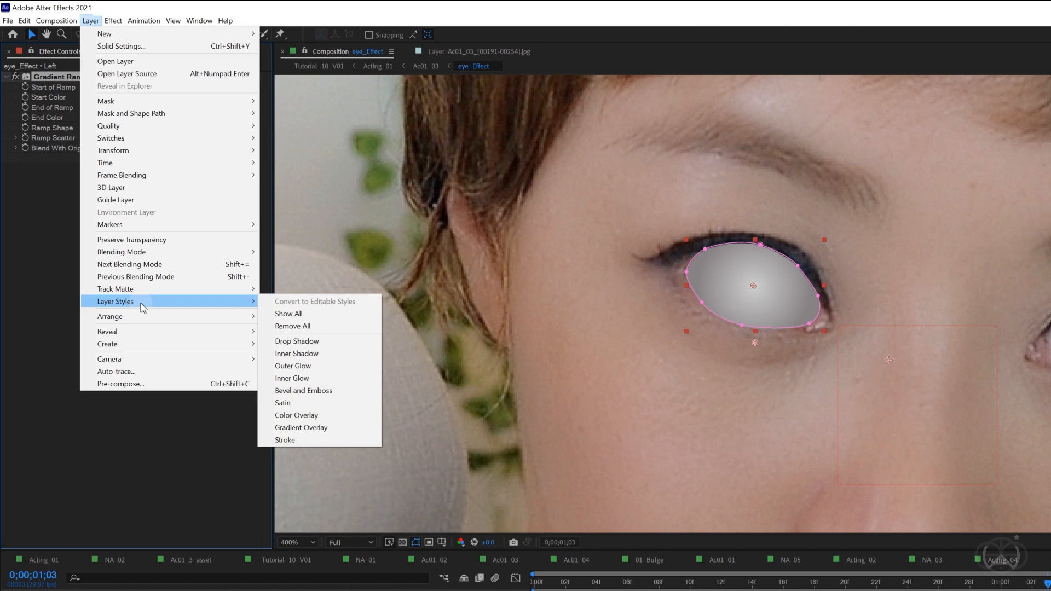
{"action": "left_click", "coordinate": [315, 355]}
{"action": "left_click", "coordinate": [296, 565]}
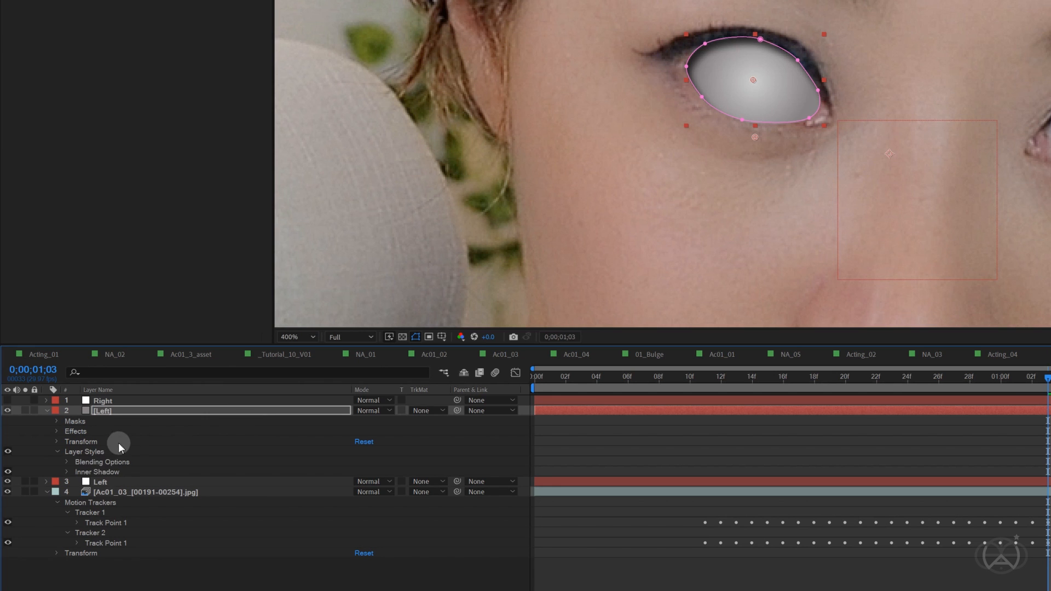
Step: Set the Left solid's Inner Shadow size to 12
{"action": "left_click", "coordinate": [68, 471]}
{"action": "left_click", "coordinate": [360, 553]}
{"action": "type", "text": "12.0"}
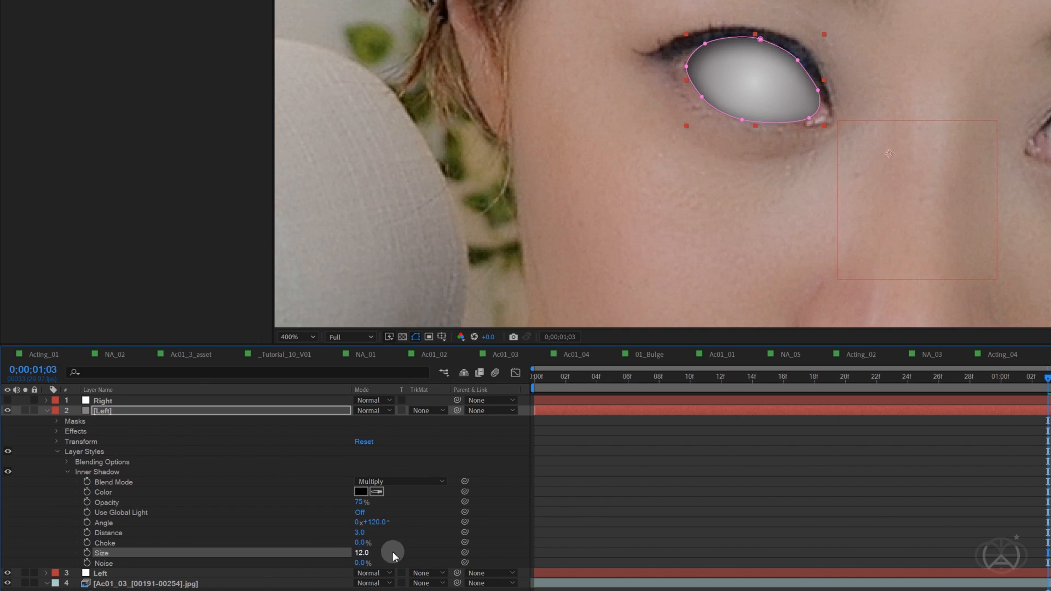
{"action": "left_click", "coordinate": [606, 484]}
Step: Feather the Left solid's mask by 2 pixels
{"action": "left_click", "coordinate": [618, 413]}
{"action": "key", "text": "m"}
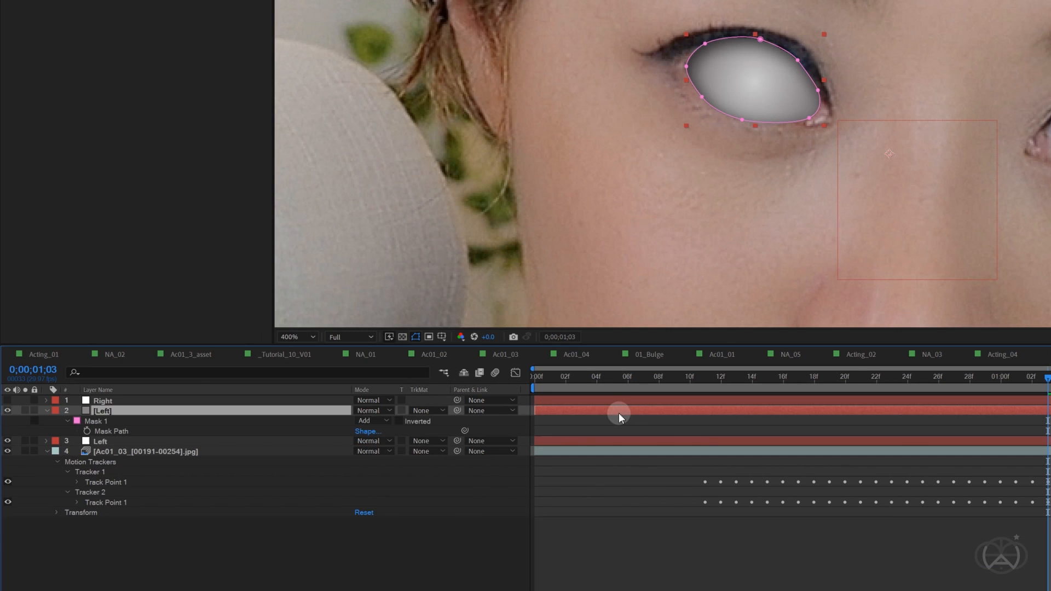
{"action": "key", "text": "m"}
{"action": "left_click", "coordinate": [367, 441]}
{"action": "type", "text": "2"}
{"action": "key", "text": "Return"}
{"action": "left_click", "coordinate": [602, 451]}
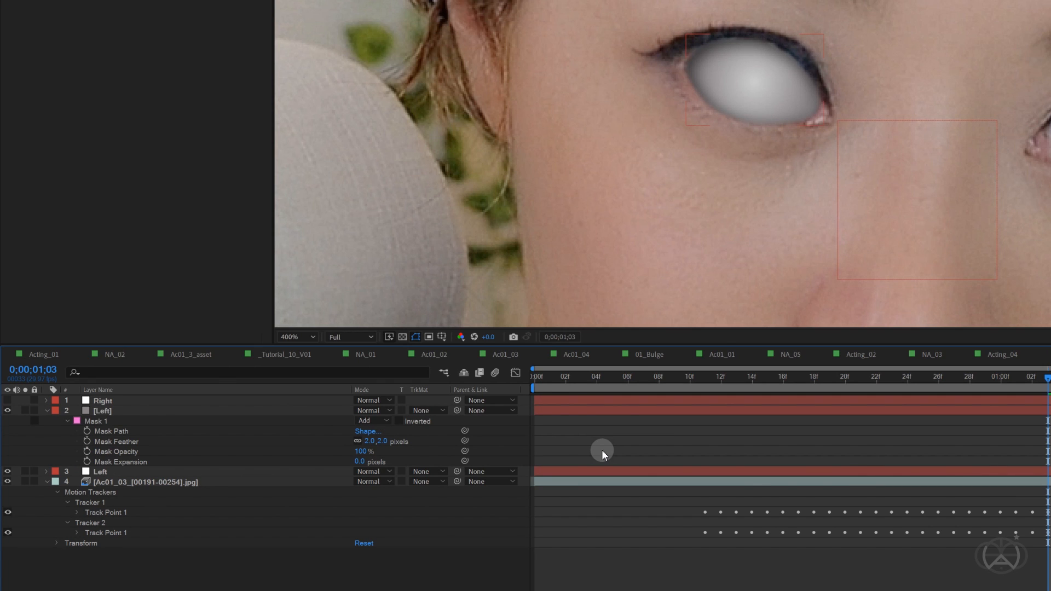
Step: Duplicate the face footage layer and freeze the copy at 0;00;01;06
{"action": "left_click", "coordinate": [757, 481]}
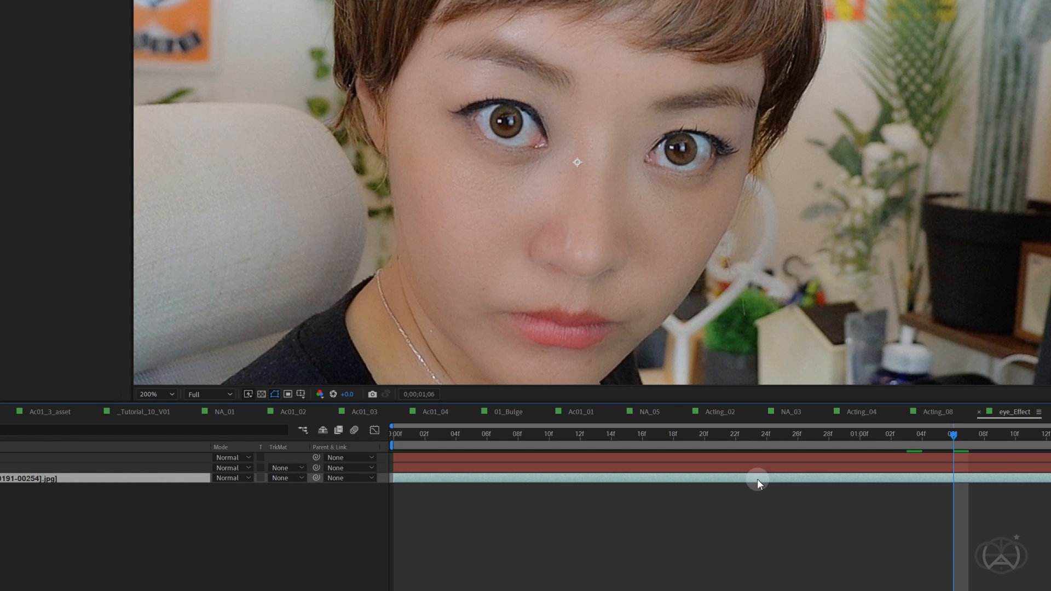
{"action": "key", "text": "ctrl+d"}
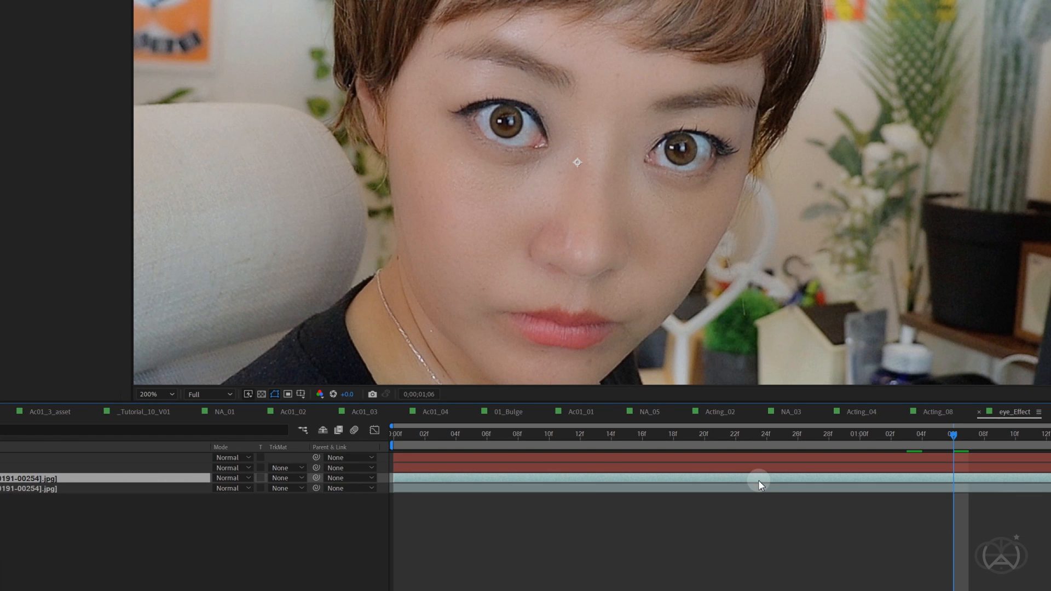
{"action": "right_click", "coordinate": [758, 480]}
{"action": "mouse_move", "coordinate": [788, 227]}
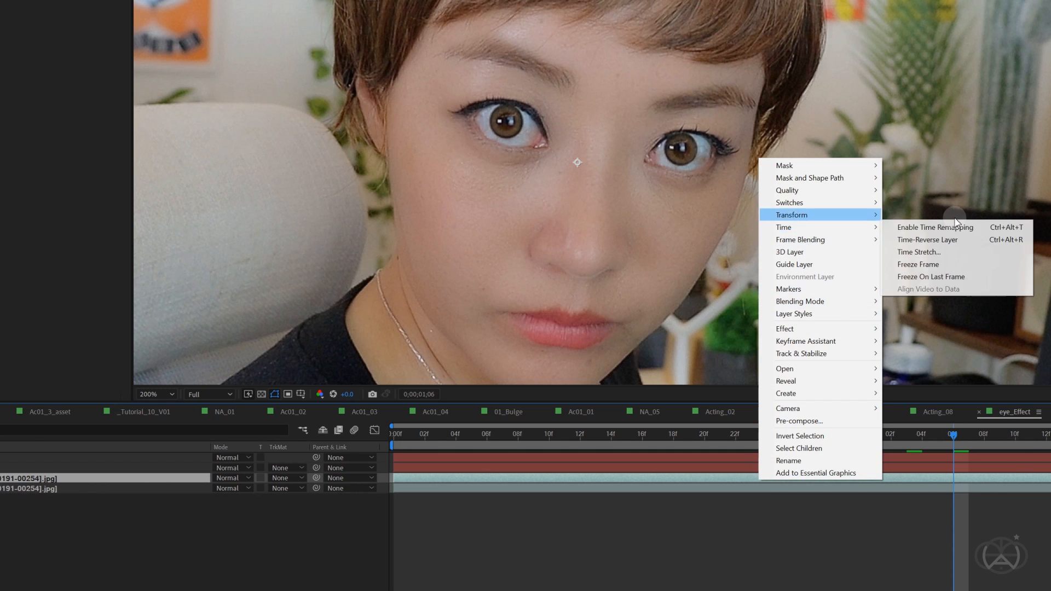
{"action": "left_click", "coordinate": [927, 264]}
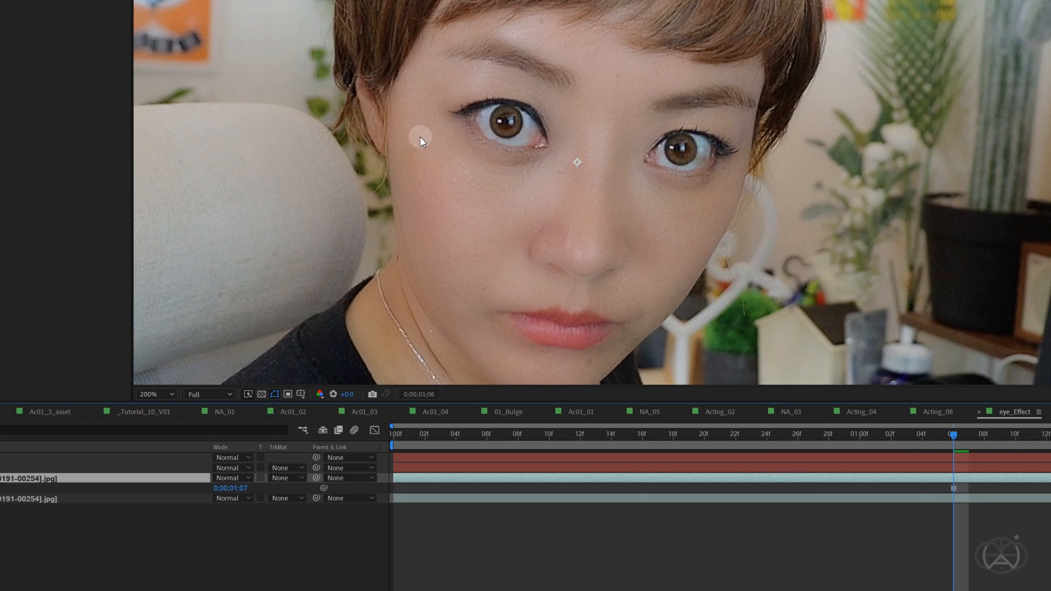
Step: Draw a circular Pen mask around the iris on the frozen footage copy and fit its points to the iris edge
{"action": "scroll", "coordinate": [419, 136], "scroll_direction": "up", "scroll_amount": 4}
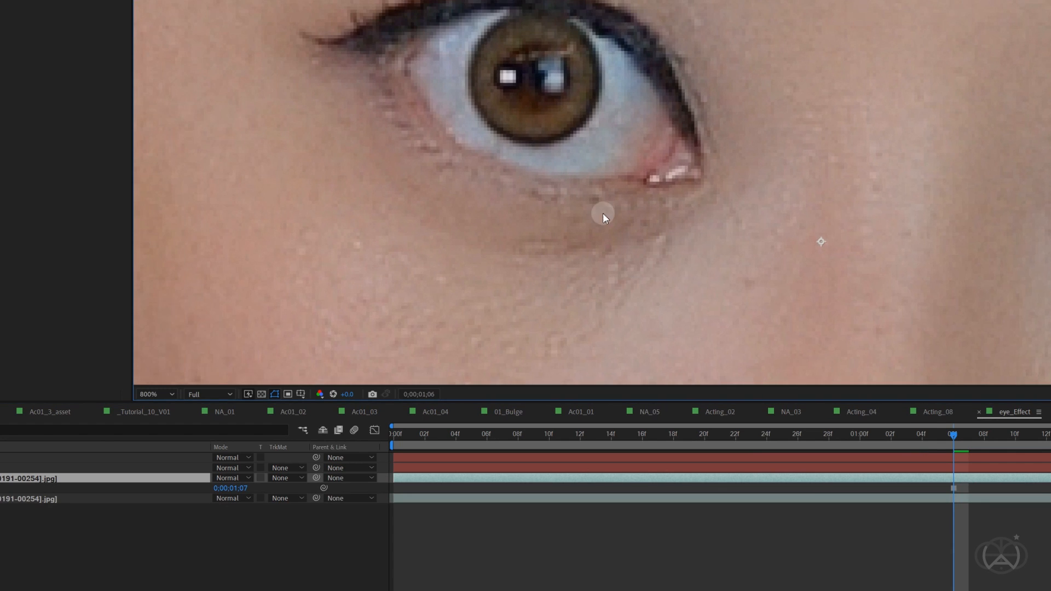
{"action": "left_click_drag", "start_coordinate": [603, 213], "coordinate": [609, 240]}
{"action": "key", "text": "g"}
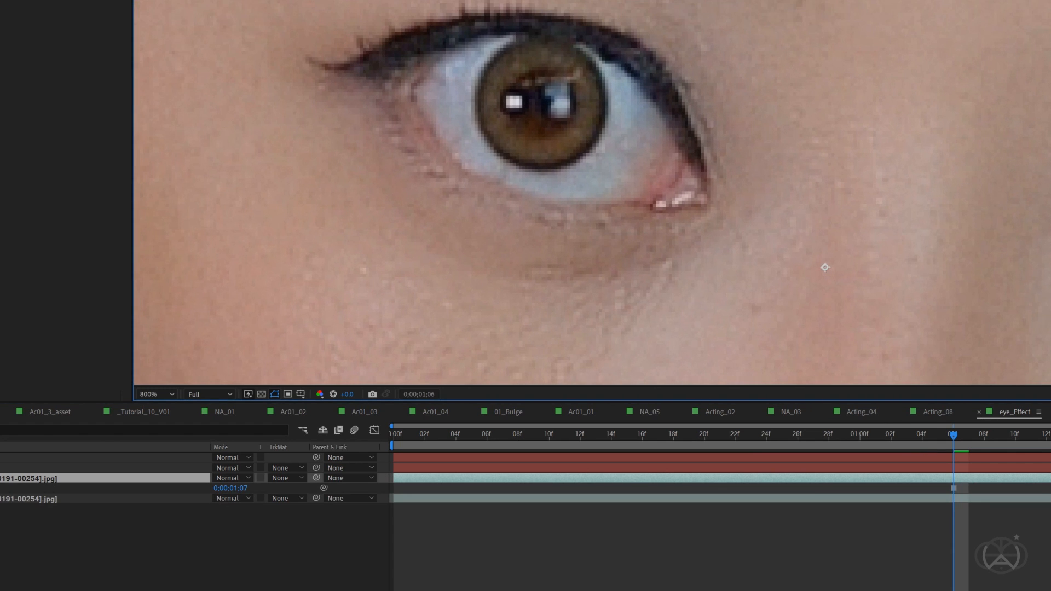
{"action": "left_click", "coordinate": [533, 40]}
{"action": "left_click_drag", "start_coordinate": [487, 63], "coordinate": [475, 90]}
{"action": "left_click_drag", "start_coordinate": [625, 130], "coordinate": [628, 132]}
{"action": "left_click_drag", "start_coordinate": [598, 70], "coordinate": [593, 54]}
{"action": "left_click_drag", "start_coordinate": [533, 40], "coordinate": [582, 37]}
{"action": "left_click_drag", "start_coordinate": [487, 63], "coordinate": [486, 68]}
{"action": "left_click_drag", "start_coordinate": [582, 158], "coordinate": [578, 158]}
{"action": "left_click_drag", "start_coordinate": [489, 142], "coordinate": [488, 140]}
{"action": "left_click_drag", "start_coordinate": [486, 68], "coordinate": [499, 40]}
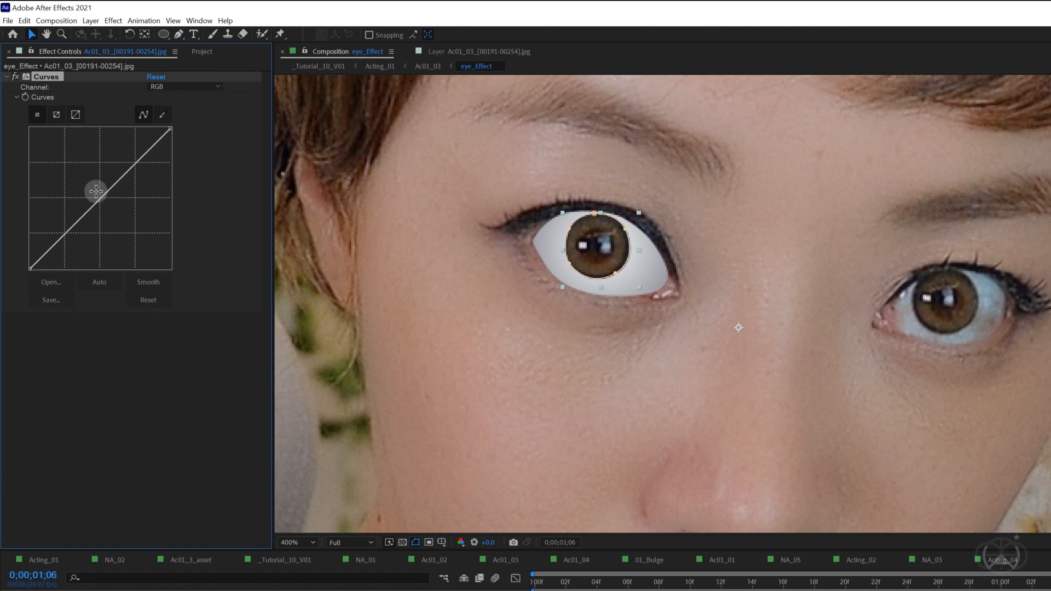
Step: Brighten the iris layer with Curves and desaturate it to -86 with Hue/Saturation, placing Curves below Hue/Saturation
{"action": "left_click_drag", "start_coordinate": [98, 193], "coordinate": [86, 184]}
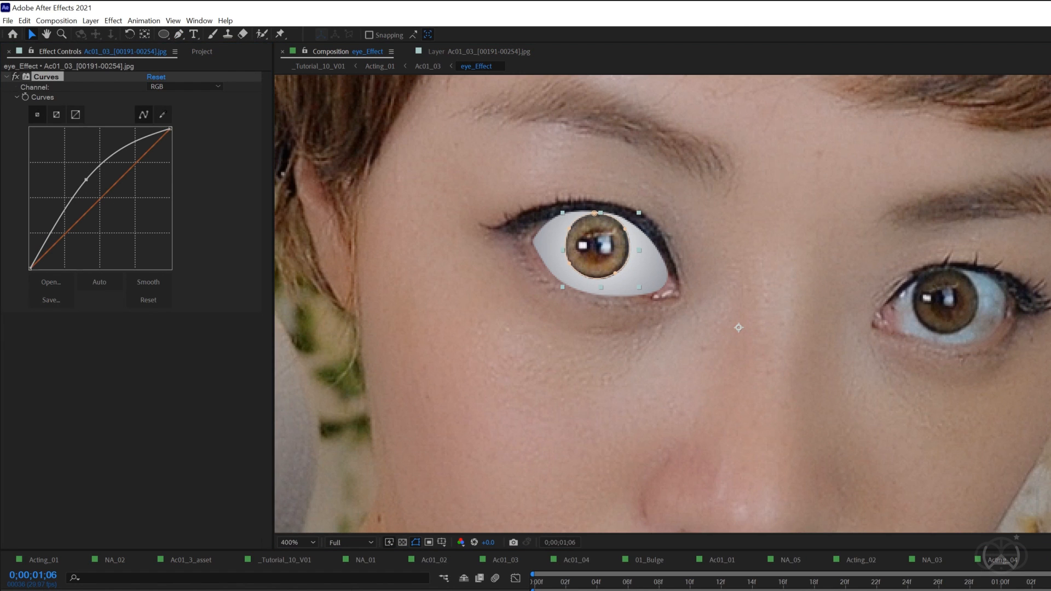
{"action": "left_click", "coordinate": [34, 426]}
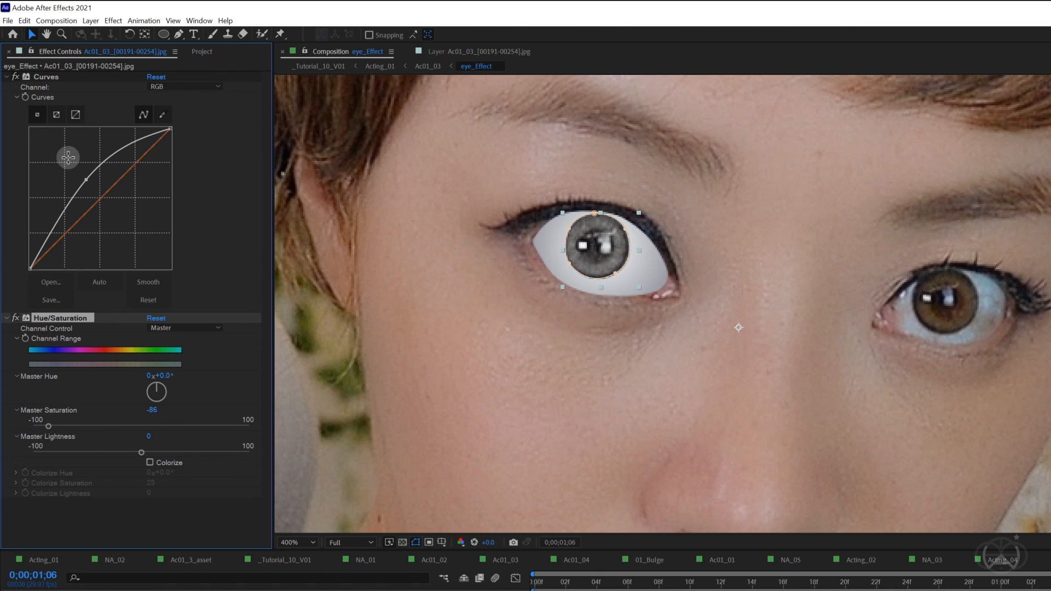
{"action": "left_click_drag", "start_coordinate": [46, 77], "coordinate": [65, 496]}
{"action": "left_click_drag", "start_coordinate": [86, 365], "coordinate": [80, 359]}
Step: Sample the Left solid's gradient end color from the white of the other eye and move the ramp's end to 857.2, 520.5
{"action": "left_click", "coordinate": [110, 590]}
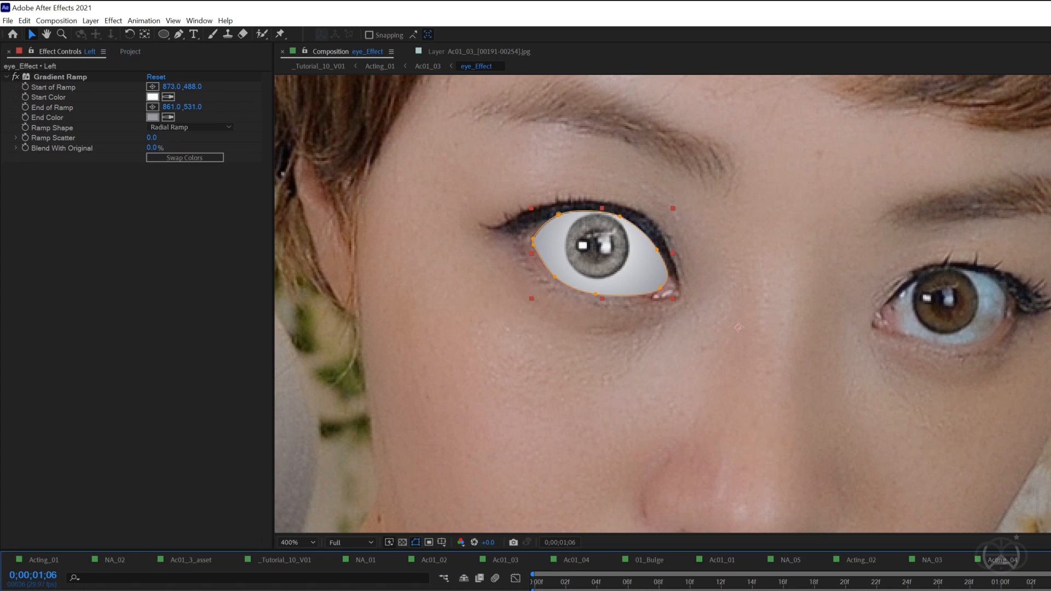
{"action": "left_click", "coordinate": [168, 117]}
{"action": "left_click", "coordinate": [902, 304]}
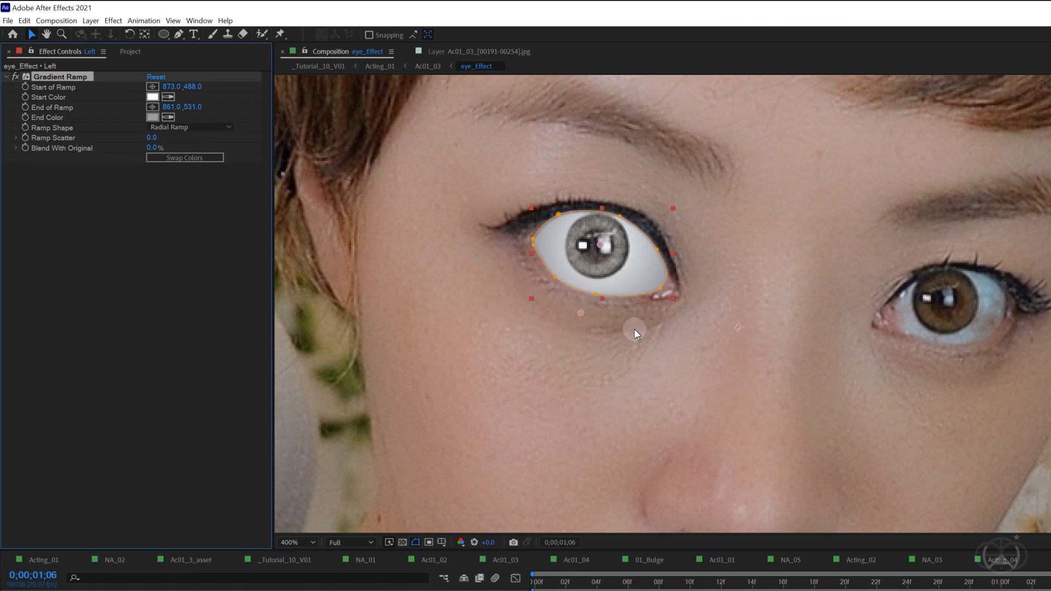
{"action": "left_click_drag", "start_coordinate": [582, 311], "coordinate": [577, 299]}
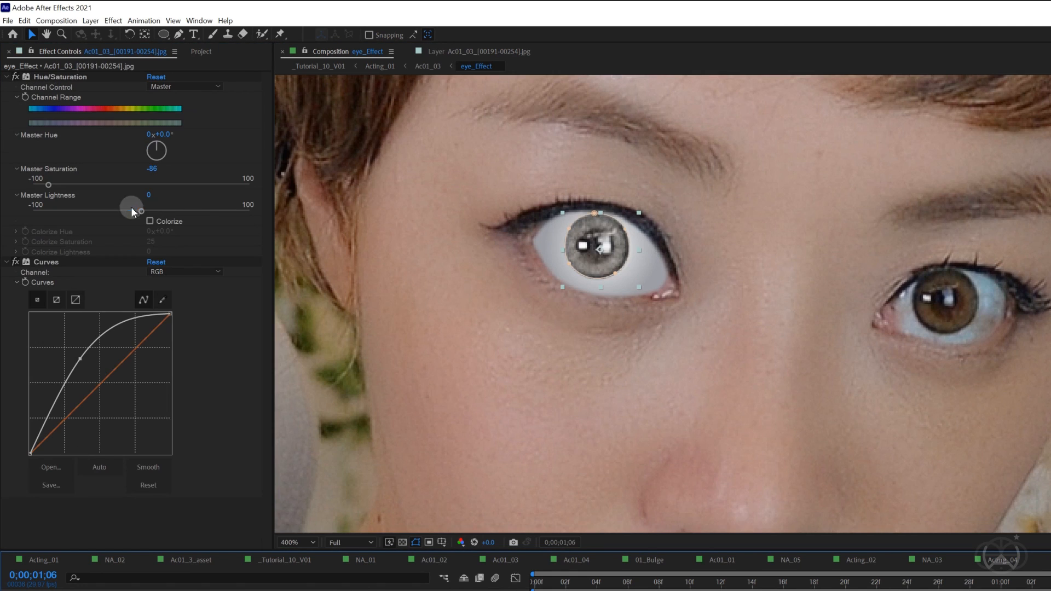
Step: Set the iris layer's Hue/Saturation Master Lightness to 22
{"action": "left_click_drag", "start_coordinate": [133, 213], "coordinate": [163, 222]}
Step: Create a new solid above the iris layer and apply Fractal Noise to it
{"action": "right_click", "coordinate": [554, 458]}
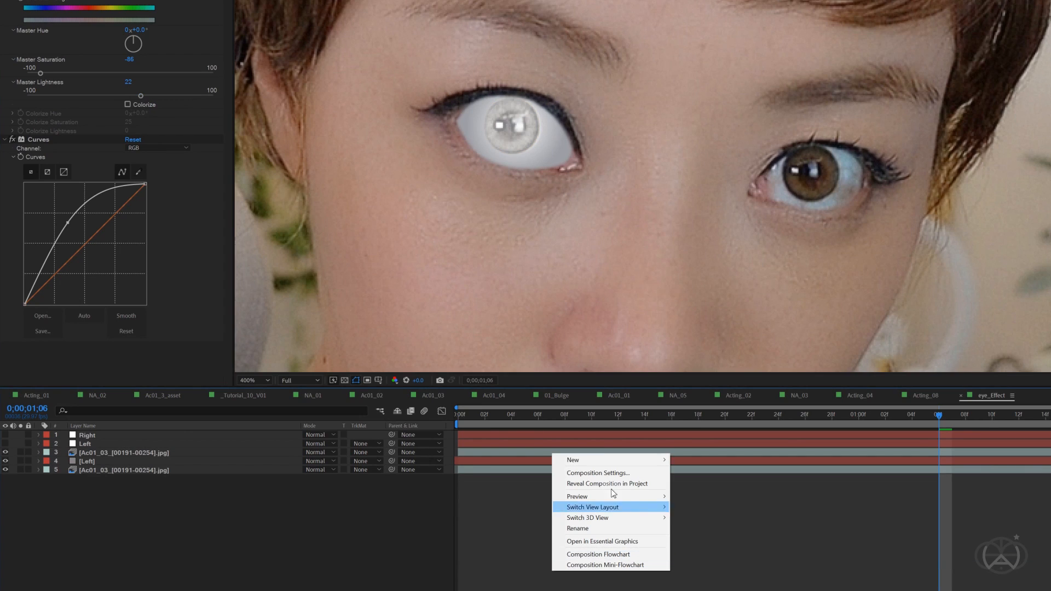
{"action": "mouse_move", "coordinate": [575, 460]}
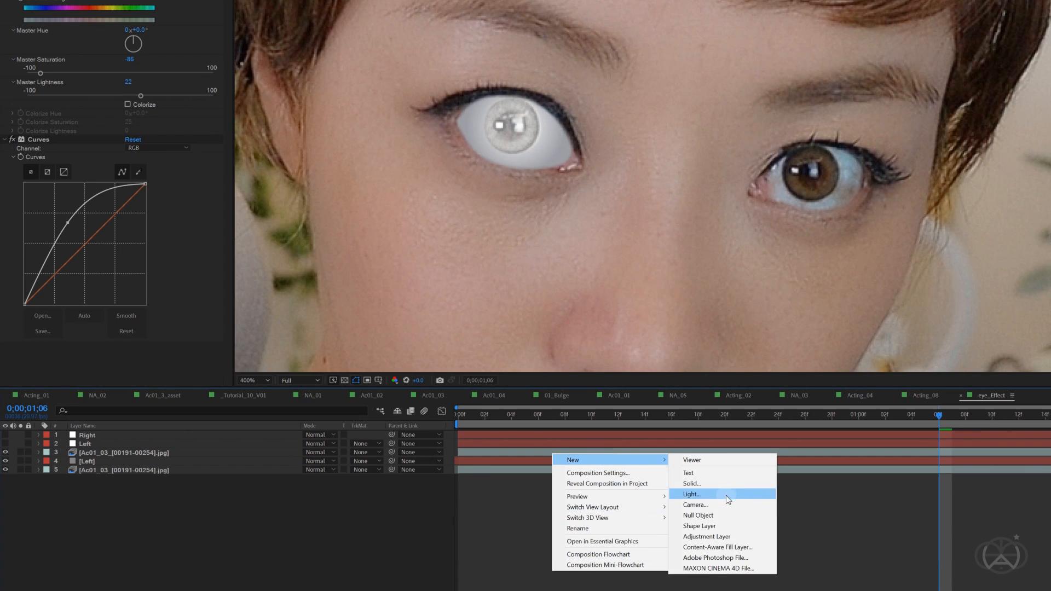
{"action": "left_click", "coordinate": [691, 484]}
{"action": "left_click", "coordinate": [767, 479]}
{"action": "left_click", "coordinate": [115, 453]}
{"action": "type", "text": "fracta"}
{"action": "double_click", "coordinate": [998, 229]}
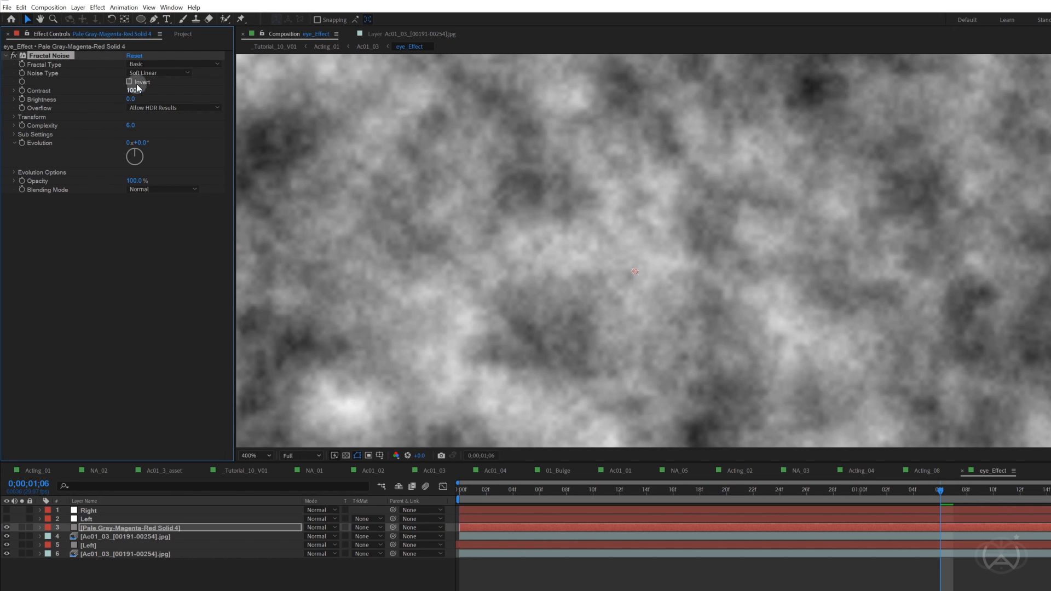
Step: Set the Fractal Noise type to Smeary, its contrast to 168 and its scale to 15
{"action": "left_click", "coordinate": [173, 64]}
{"action": "left_click", "coordinate": [151, 167]}
{"action": "left_click_drag", "start_coordinate": [130, 98], "coordinate": [169, 100]}
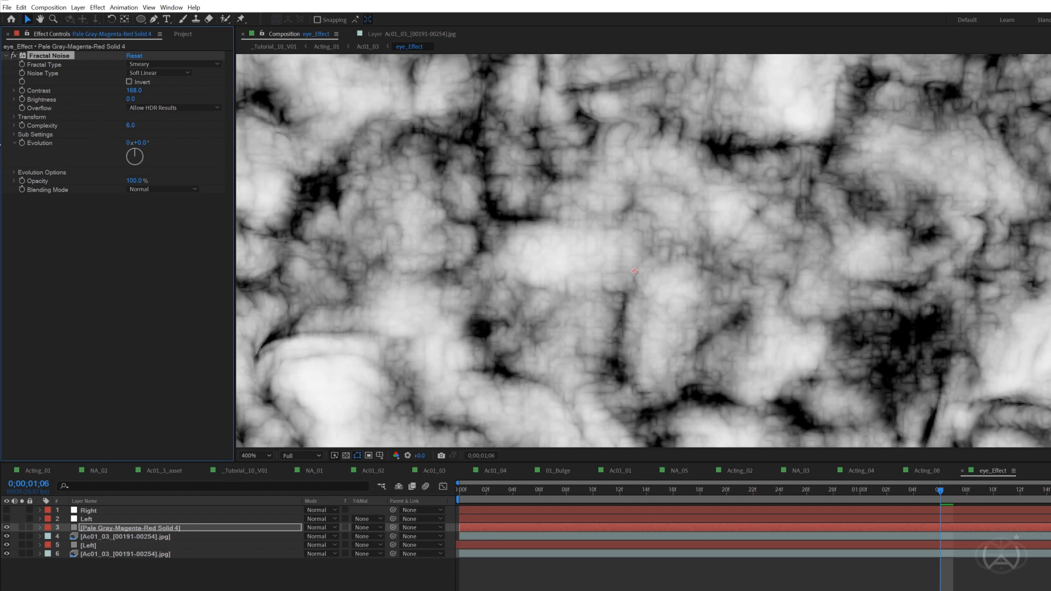
{"action": "left_click", "coordinate": [14, 116]}
{"action": "type", "text": "15"}
{"action": "key", "text": "Return"}
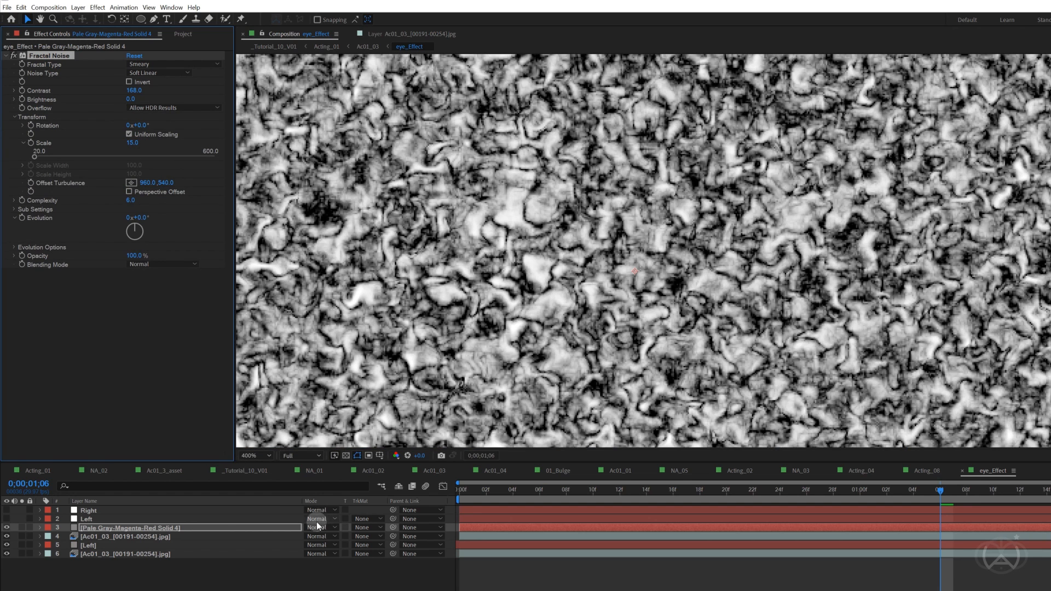
Step: Set the noise solid's blending mode to Multiply and compare the image with the layer hidden and shown
{"action": "left_click", "coordinate": [317, 525]}
{"action": "left_click", "coordinate": [372, 171]}
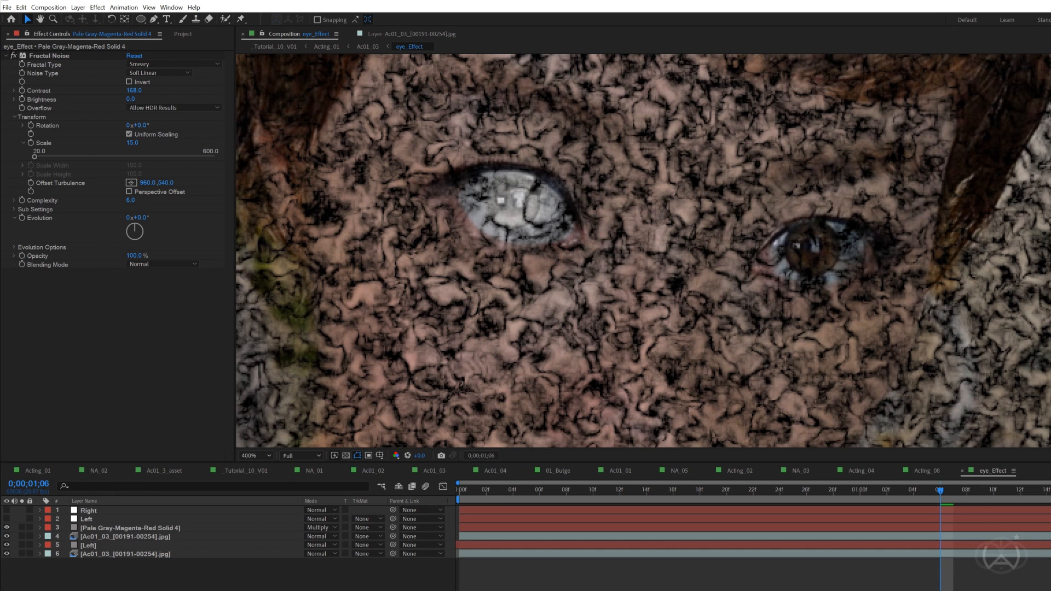
{"action": "left_click", "coordinate": [87, 528]}
{"action": "left_click", "coordinate": [68, 572]}
{"action": "left_click", "coordinate": [7, 528]}
{"action": "left_click", "coordinate": [7, 527]}
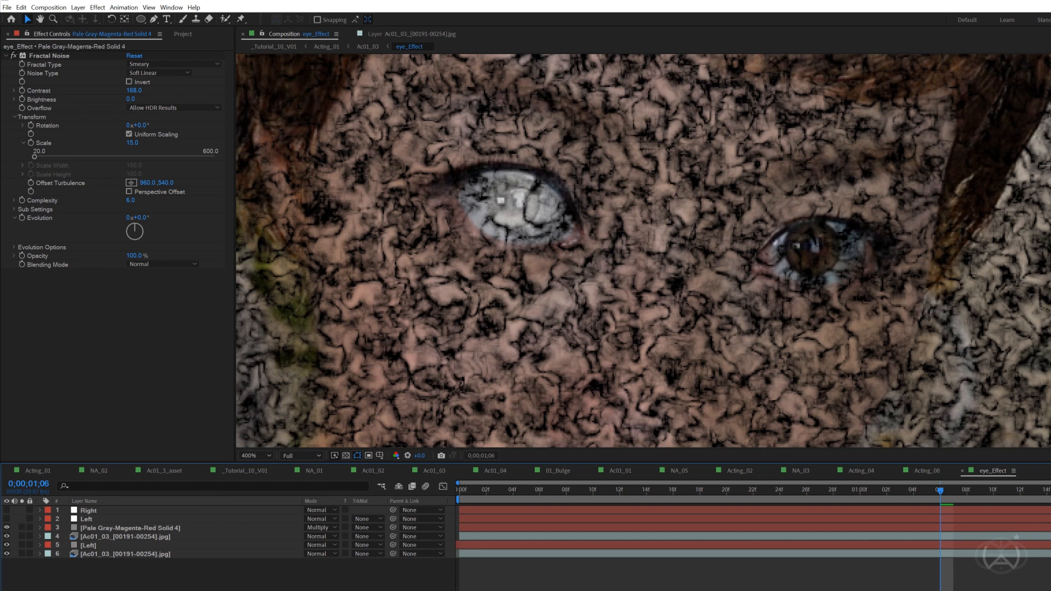
Step: Add a Tint effect to the noise solid and map black to dark red 780000
{"action": "left_click", "coordinate": [130, 529]}
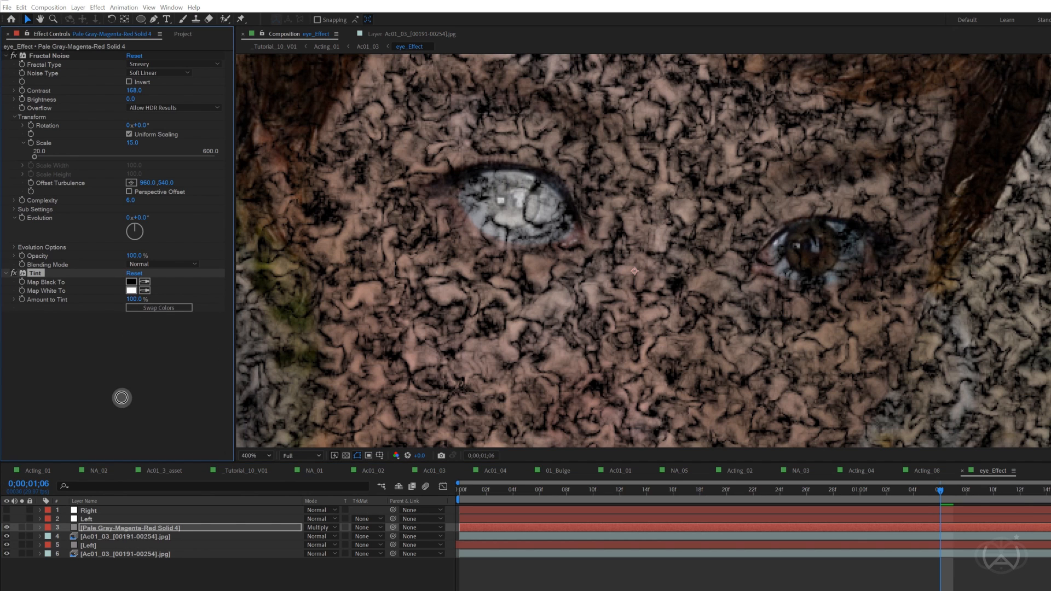
{"action": "left_click", "coordinate": [131, 281]}
{"action": "left_click_drag", "start_coordinate": [150, 347], "coordinate": [197, 392]}
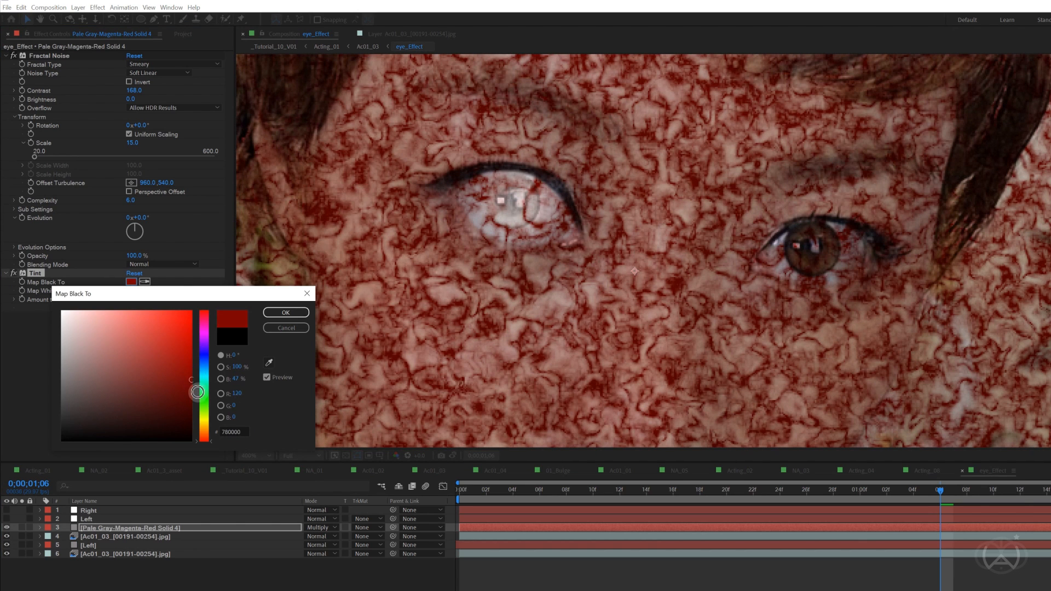
{"action": "key", "text": "Return"}
Step: Copy the Left solid's eye mask onto the noise solid
{"action": "left_click", "coordinate": [116, 545]}
{"action": "key", "text": "m"}
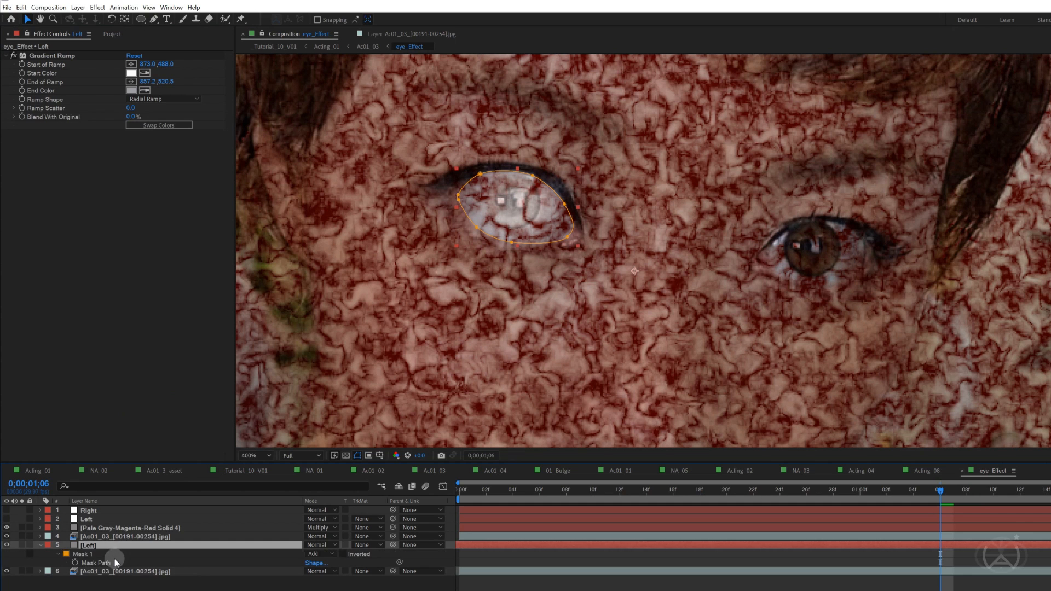
{"action": "left_click", "coordinate": [115, 527]}
Step: Lower the noise solid's opacity to 24% and make the Tint's Map Black To red darker
{"action": "key", "text": "t"}
{"action": "mouse_move", "coordinate": [298, 536]}
{"action": "left_mouse_down"}
{"action": "mouse_move", "coordinate": [267, 540]}
{"action": "mouse_move", "coordinate": [286, 547]}
{"action": "left_mouse_up"}
{"action": "left_click", "coordinate": [131, 282]}
{"action": "left_click_drag", "start_coordinate": [189, 395], "coordinate": [188, 398]}
{"action": "key", "text": "Return"}
{"action": "key", "text": "F2"}
{"action": "left_click_drag", "start_coordinate": [515, 346], "coordinate": [538, 322]}
{"action": "left_click_drag", "start_coordinate": [308, 536], "coordinate": [317, 545]}
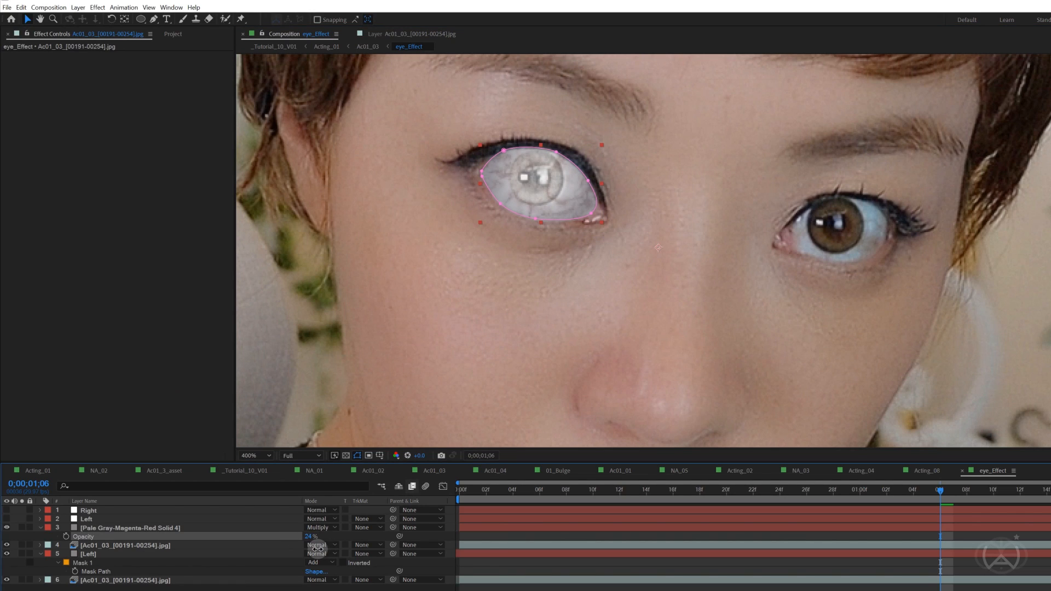
Step: Set the noise solid's Fractal Noise scale to 12 and its Offset Turbulence to 883.2, 506.5
{"action": "left_click", "coordinate": [164, 528]}
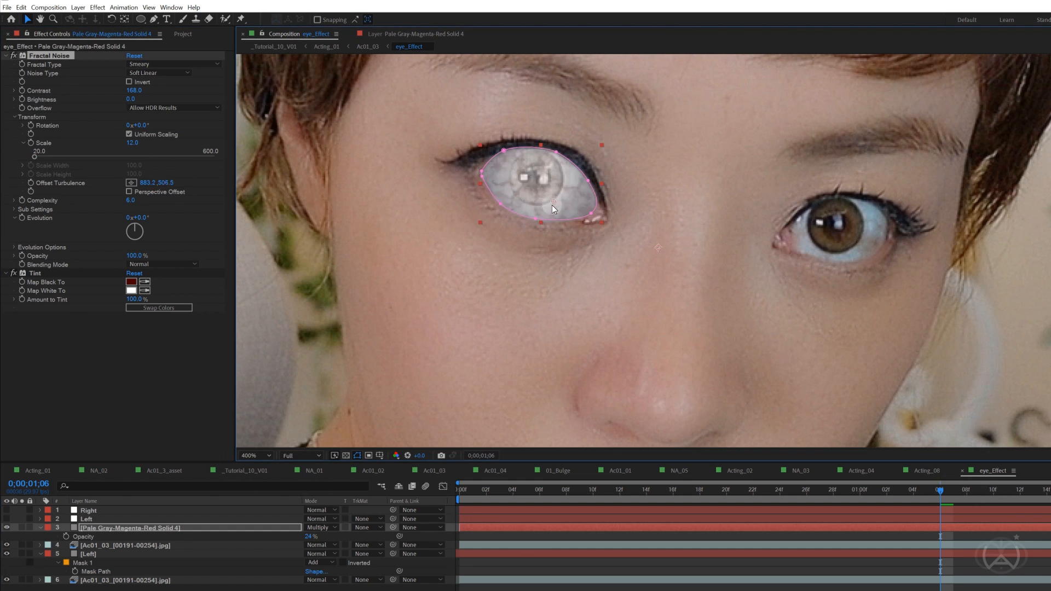
Step: Adjust the Curves on the iris layer and feather its mask by 2 pixels
{"action": "left_click", "coordinate": [126, 545]}
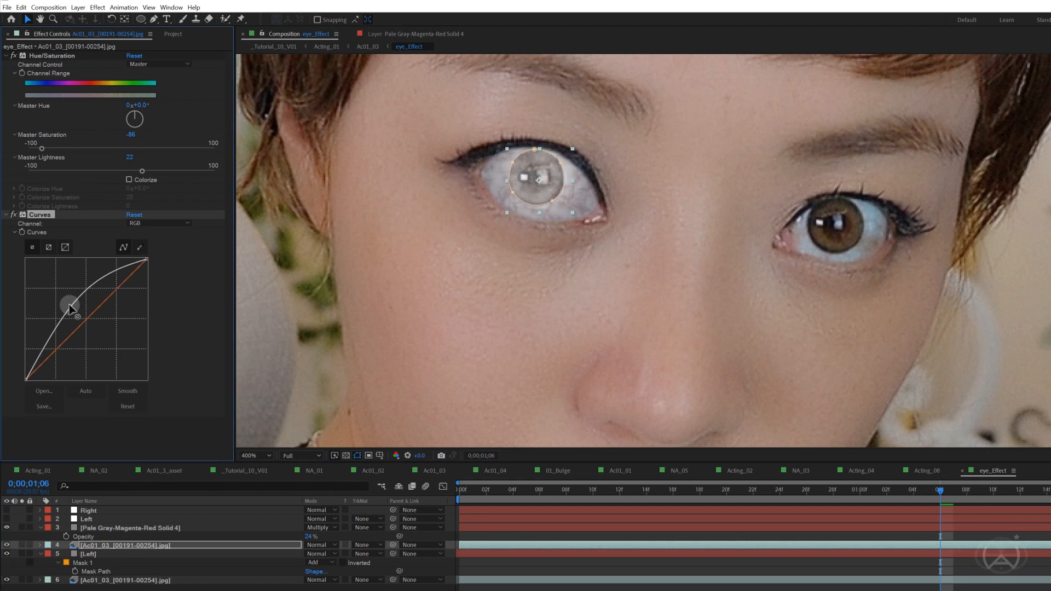
{"action": "key", "text": "m"}
Step: Create a black solid masked to a narrow vertical pupil, place it under the noise solid and set its blending mode to Multiply
{"action": "right_click", "coordinate": [609, 565]}
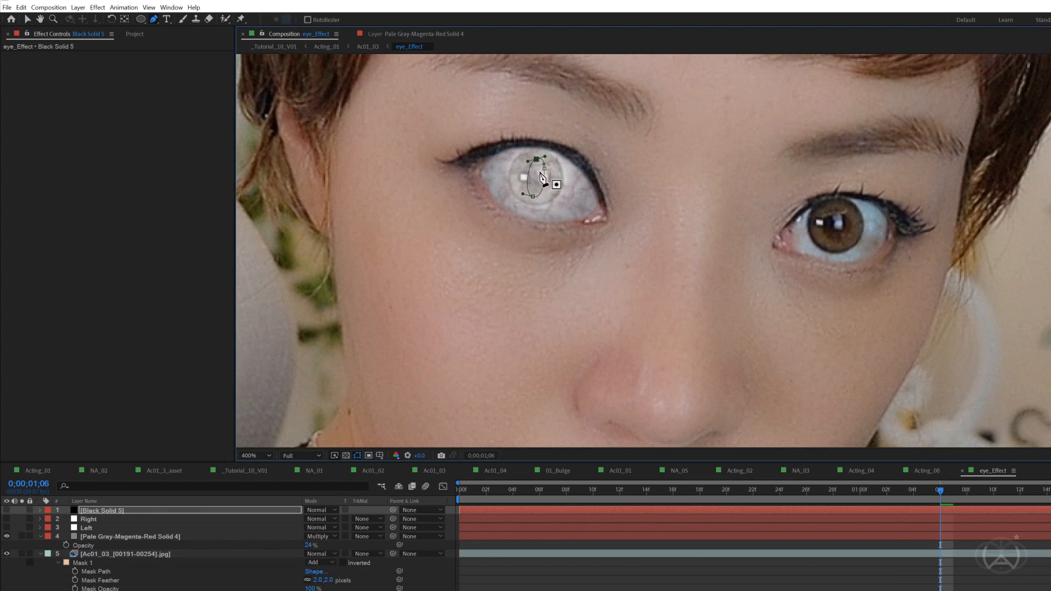
{"action": "left_click", "coordinate": [320, 545]}
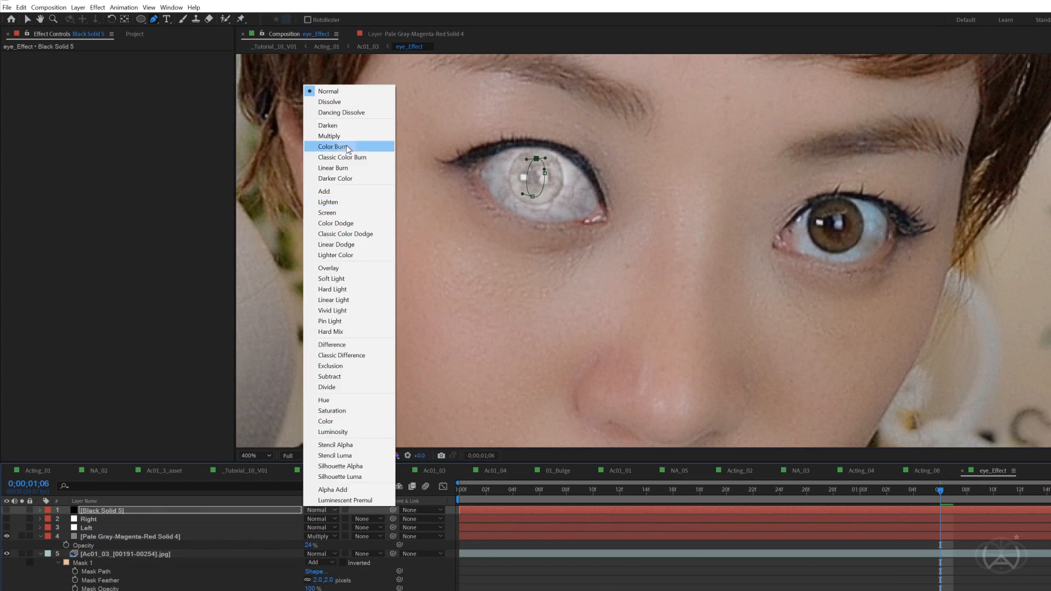
{"action": "left_click", "coordinate": [339, 144]}
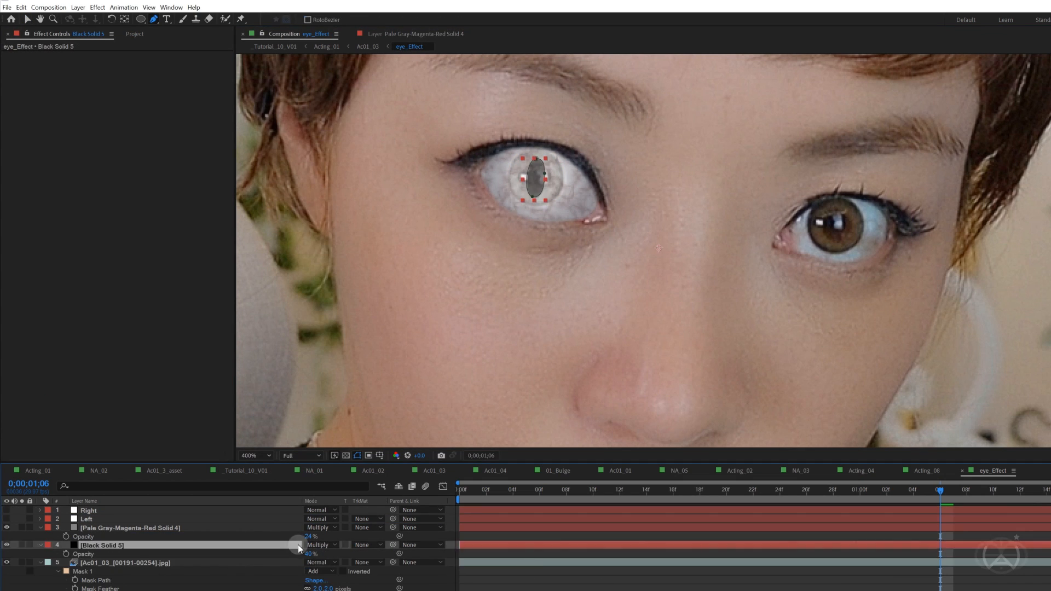
{"action": "left_click", "coordinate": [531, 572]}
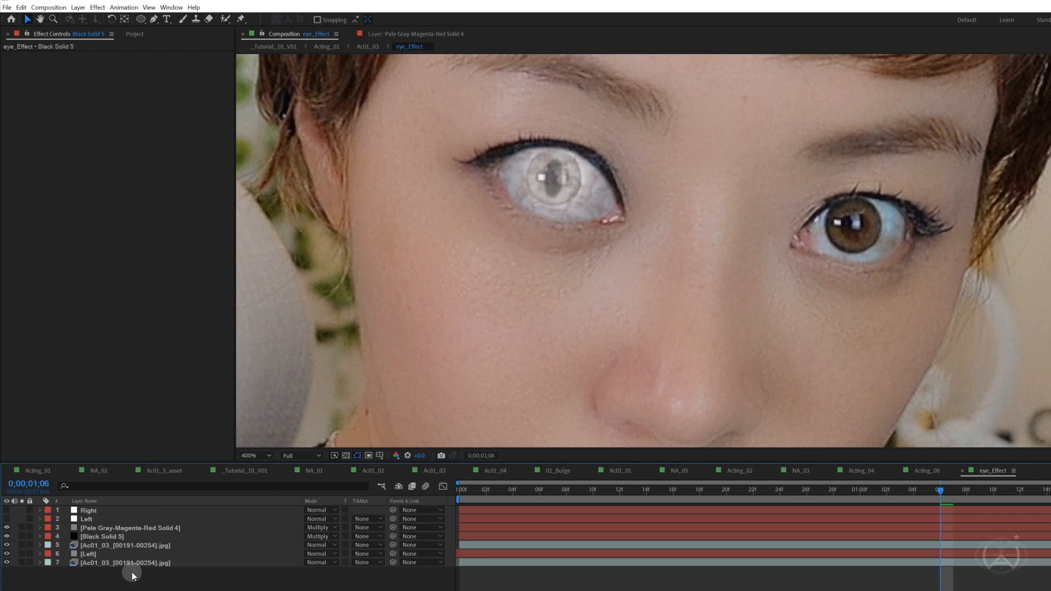
Step: Pre-compose the noise, pupil, iris and Left solid layers as Eye
{"action": "left_click", "coordinate": [108, 553]}
{"action": "left_click", "coordinate": [110, 528], "text": "shift"}
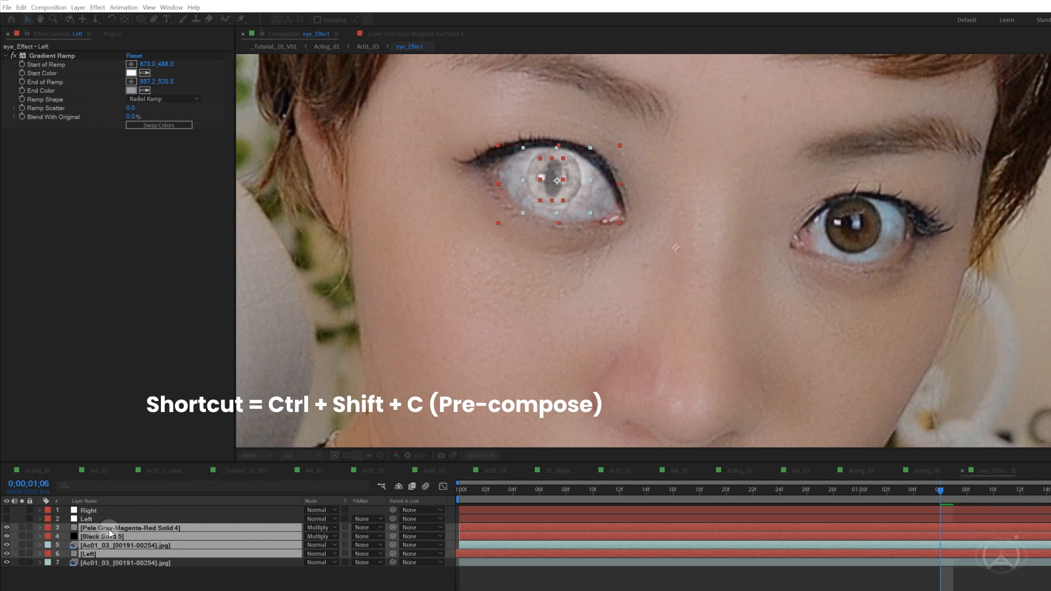
{"action": "key", "text": "Return"}
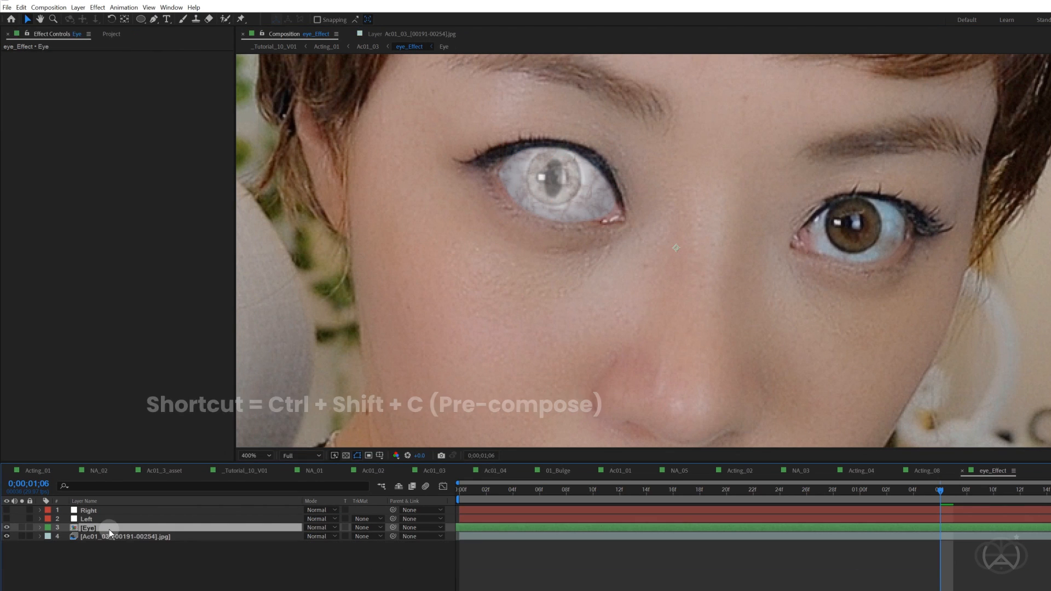
Step: Parent the Eye layer to Left, hide it and draw a mask along that eye's eyelids at 0;00;00;26
{"action": "left_click_drag", "start_coordinate": [887, 536], "coordinate": [808, 535]}
{"action": "key", "text": "g"}
{"action": "left_click", "coordinate": [7, 527]}
{"action": "left_click", "coordinate": [622, 210]}
{"action": "left_click_drag", "start_coordinate": [568, 154], "coordinate": [531, 153]}
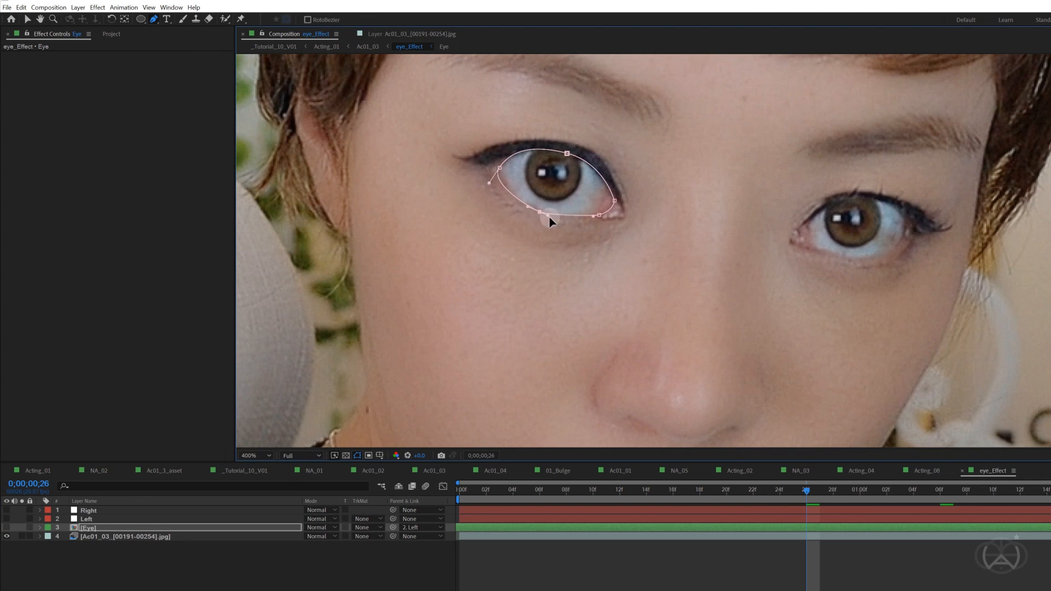
Step: Keyframe the Eye layer's Mask Path at 0;00;00;26 and refit the mask to the eyelids at 0;00;00;19
{"action": "key", "text": "m"}
{"action": "left_click", "coordinate": [75, 545]}
{"action": "left_click_drag", "start_coordinate": [806, 491], "coordinate": [713, 490]}
{"action": "key", "text": "v"}
{"action": "left_click_drag", "start_coordinate": [568, 156], "coordinate": [568, 163]}
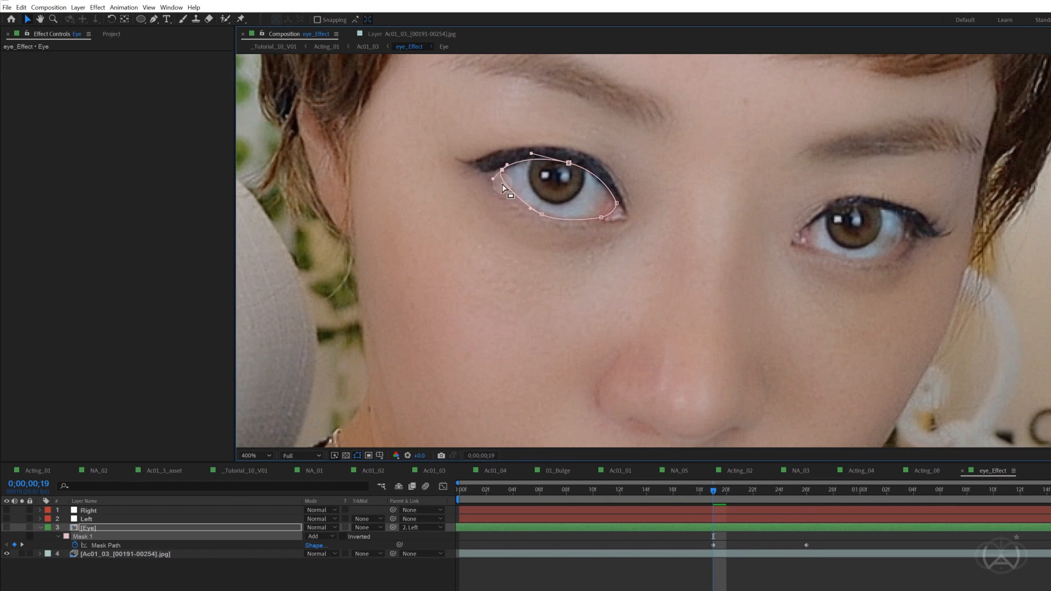
Step: Reshape the Left-parented eye mask to follow the closing eyelids at frames 14 and 13
{"action": "left_click_drag", "start_coordinate": [713, 490], "coordinate": [652, 518]}
{"action": "left_click_drag", "start_coordinate": [645, 190], "coordinate": [649, 181]}
{"action": "left_click_drag", "start_coordinate": [605, 145], "coordinate": [631, 161]}
{"action": "left_click_drag", "start_coordinate": [630, 175], "coordinate": [629, 180]}
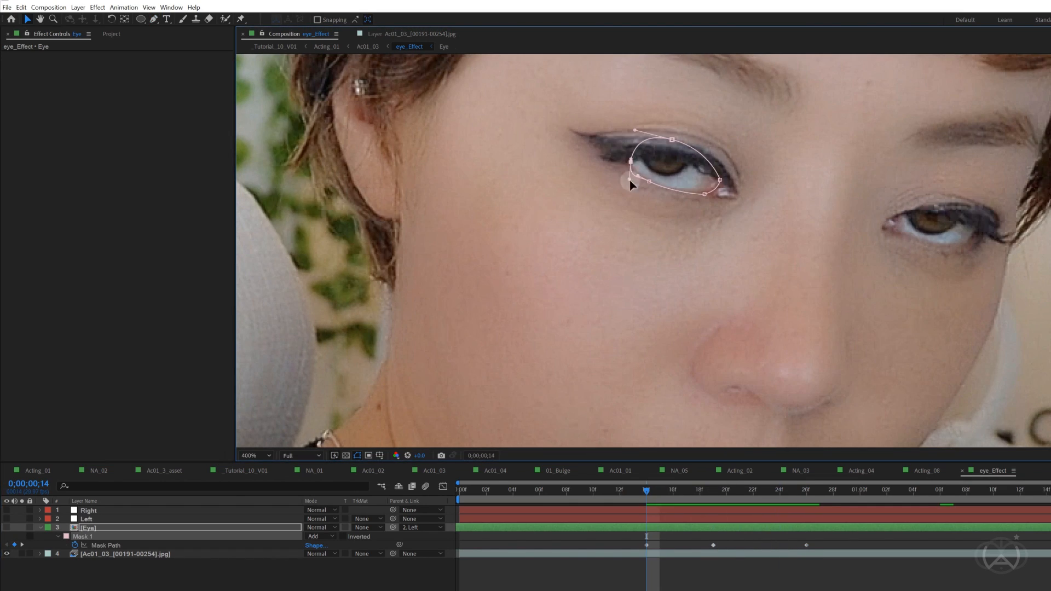
{"action": "left_click_drag", "start_coordinate": [646, 491], "coordinate": [629, 498]}
{"action": "left_click_drag", "start_coordinate": [786, 190], "coordinate": [780, 192]}
Step: Refit the Left-parented eye mask to the eyelids at frames 16 and 17
{"action": "left_click_drag", "start_coordinate": [634, 491], "coordinate": [678, 494]}
{"action": "left_click_drag", "start_coordinate": [608, 162], "coordinate": [606, 153]}
{"action": "left_click_drag", "start_coordinate": [650, 194], "coordinate": [655, 190]}
{"action": "left_click_drag", "start_coordinate": [673, 490], "coordinate": [694, 508]}
{"action": "left_click_drag", "start_coordinate": [523, 163], "coordinate": [517, 164]}
{"action": "left_click_drag", "start_coordinate": [555, 202], "coordinate": [546, 205]}
Step: Adjust the eye mask's corner points at 0;00;01;03 and feather the mask by 2 pixels
{"action": "left_click_drag", "start_coordinate": [687, 490], "coordinate": [901, 517]}
{"action": "left_click_drag", "start_coordinate": [508, 167], "coordinate": [502, 168]}
{"action": "left_click_drag", "start_coordinate": [520, 148], "coordinate": [514, 147]}
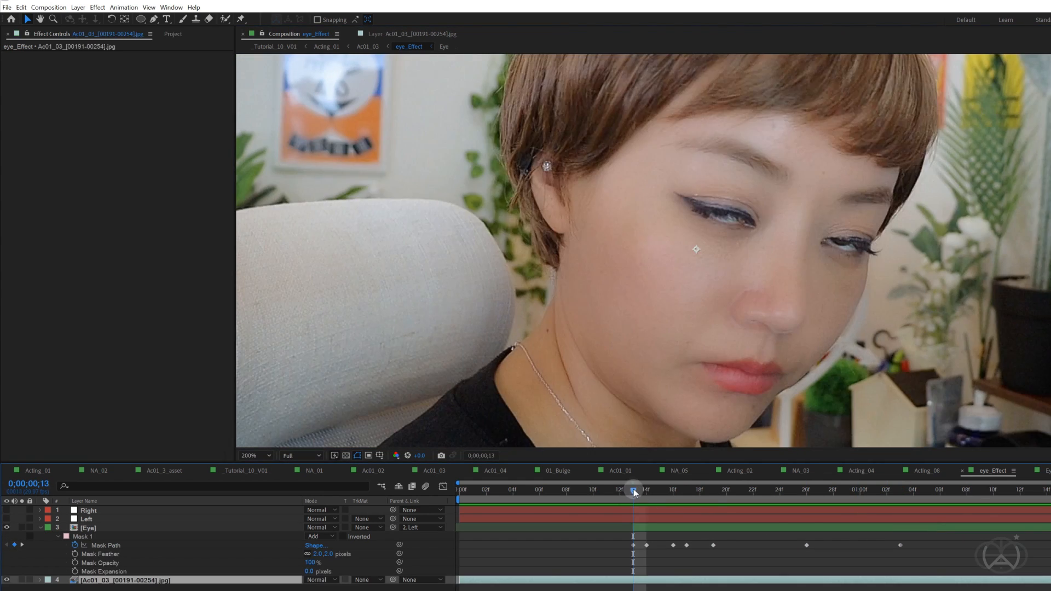
Step: Duplicate the Eye layer and parent the copy to the Right null
{"action": "left_click_drag", "start_coordinate": [633, 488], "coordinate": [810, 530]}
{"action": "key", "text": "ctrl+shift+d"}
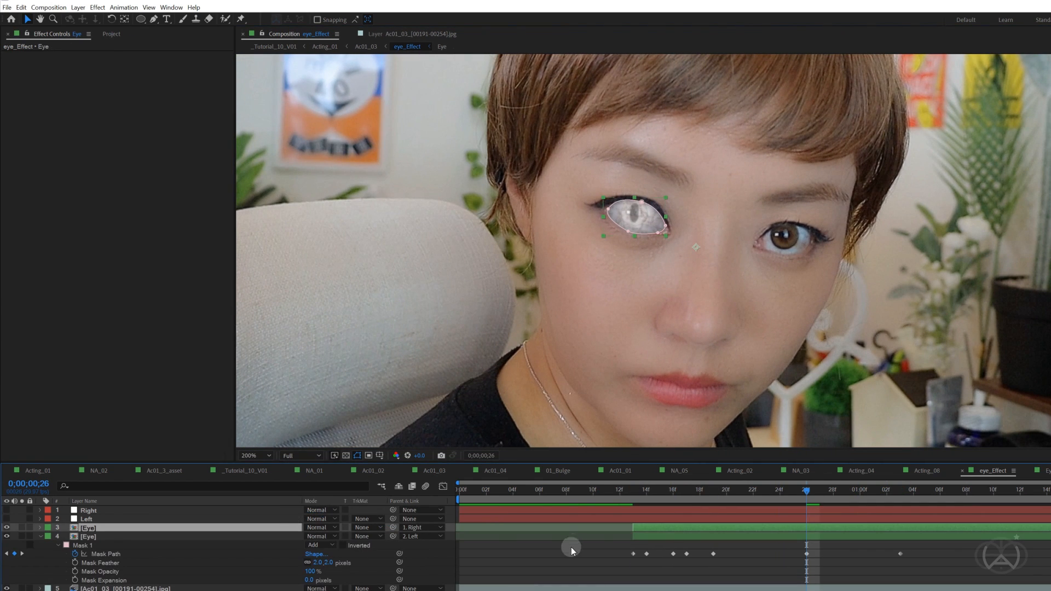
{"action": "key", "text": "m"}
Step: Mirror the copied Eye layer with a scale of -100, 100% and place it over the other eye
{"action": "key", "text": "s"}
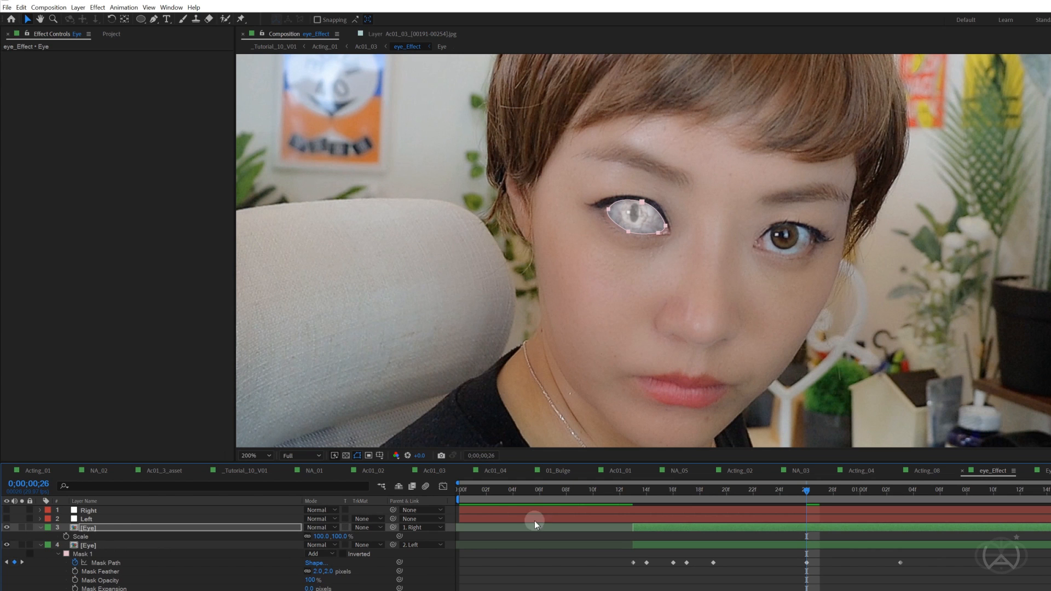
{"action": "scroll", "coordinate": [556, 340], "scroll_direction": "down", "scroll_amount": 3}
{"action": "scroll", "coordinate": [582, 327], "scroll_direction": "up", "scroll_amount": 3}
{"action": "left_click_drag", "start_coordinate": [568, 339], "coordinate": [593, 323]}
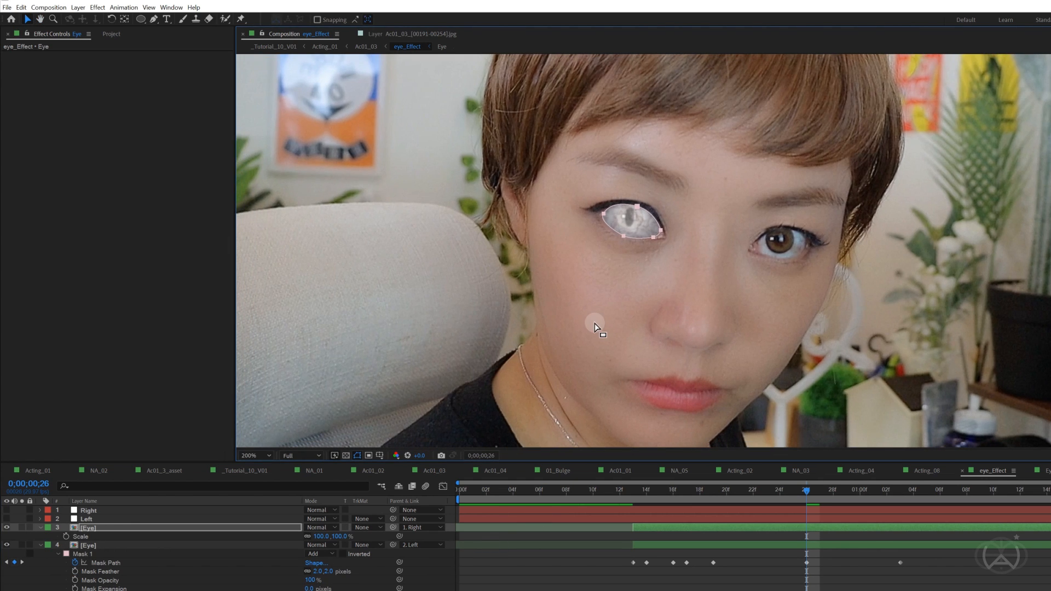
{"action": "left_click", "coordinate": [318, 536]}
{"action": "type", "text": "-100"}
{"action": "key", "text": "Return"}
{"action": "left_click_drag", "start_coordinate": [642, 215], "coordinate": [793, 244]}
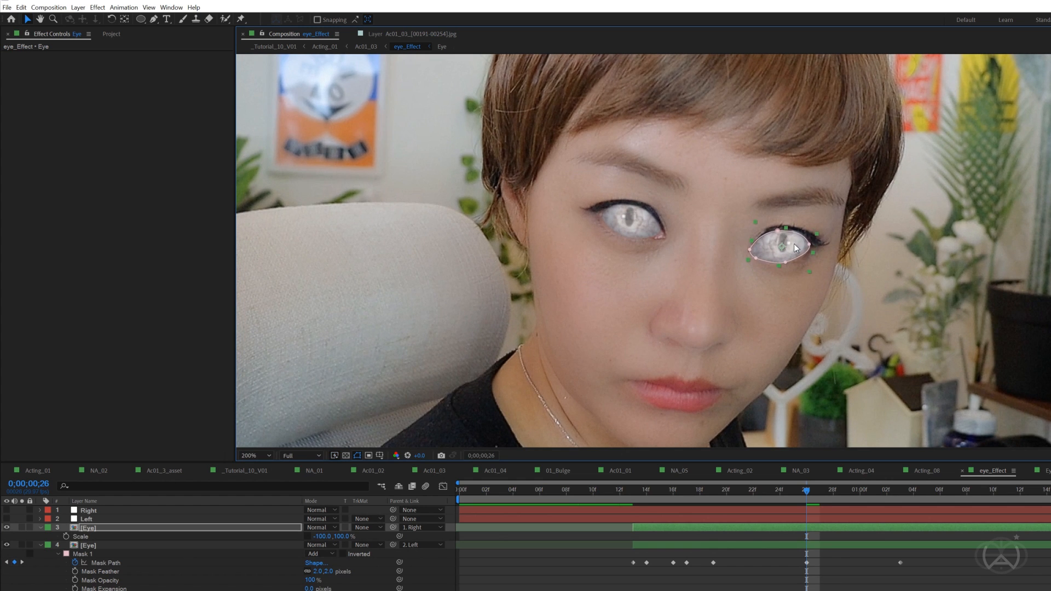
Step: Hide the copied Eye layer, fit its mask to the eyelids at 0;00;00;26 and keyframe its Mask Path
{"action": "scroll", "coordinate": [794, 244], "scroll_direction": "up", "scroll_amount": 2}
{"action": "mouse_move", "coordinate": [739, 292]}
{"action": "left_mouse_down"}
{"action": "mouse_move", "coordinate": [732, 296]}
{"action": "mouse_move", "coordinate": [745, 286]}
{"action": "left_mouse_up"}
{"action": "left_click", "coordinate": [725, 574]}
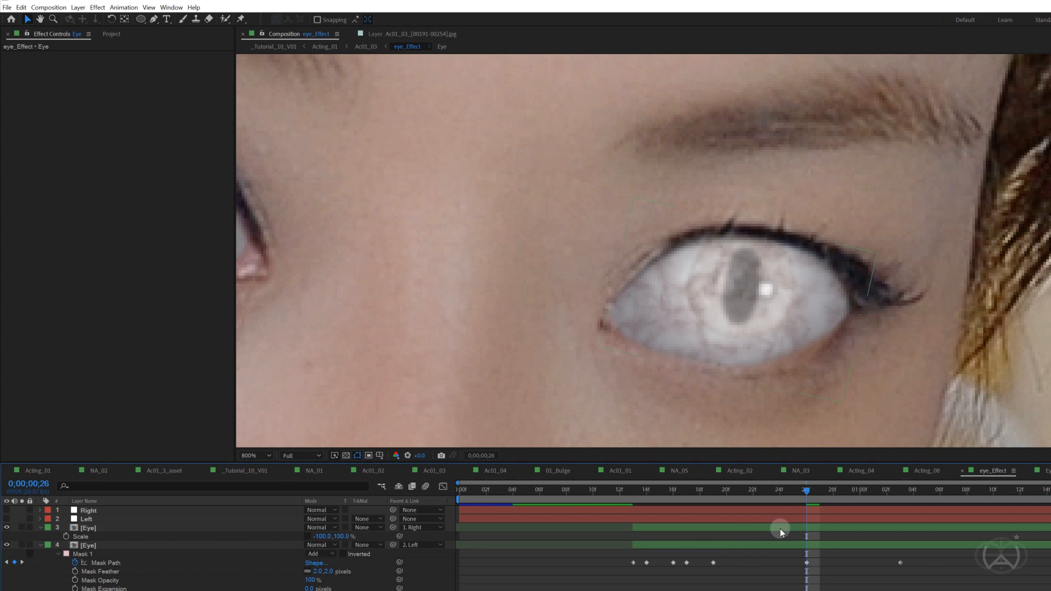
{"action": "left_click", "coordinate": [7, 528]}
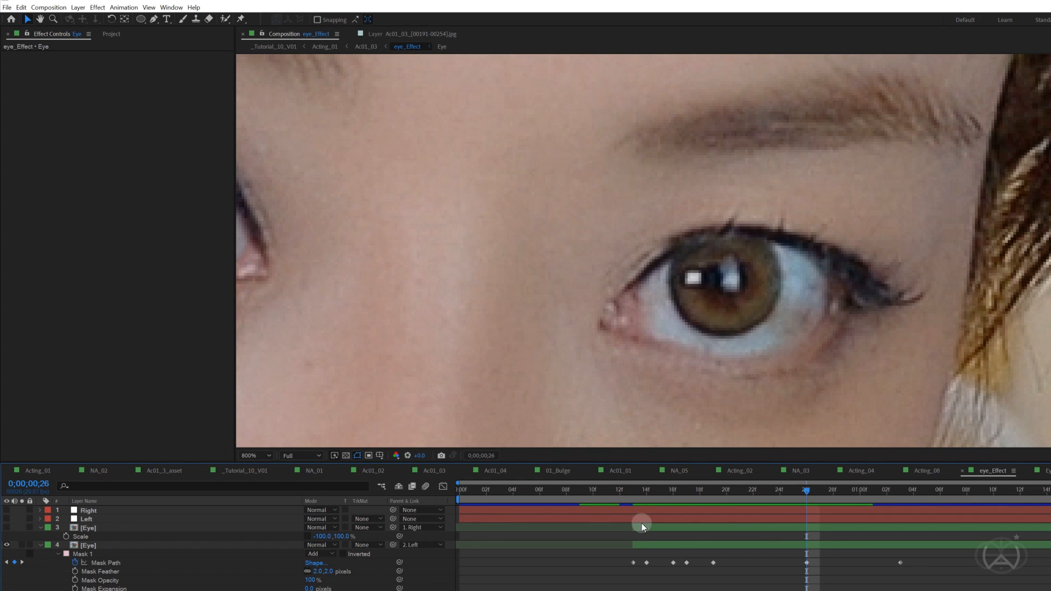
{"action": "left_click", "coordinate": [644, 527]}
{"action": "left_click_drag", "start_coordinate": [749, 363], "coordinate": [747, 354]}
{"action": "left_click_drag", "start_coordinate": [608, 307], "coordinate": [630, 298]}
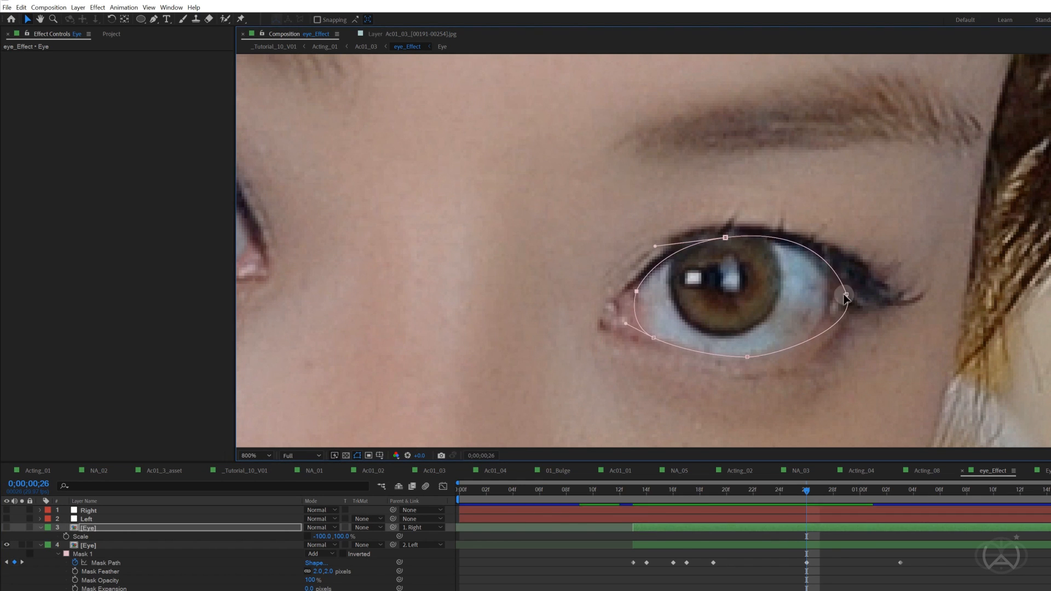
{"action": "key", "text": "m"}
{"action": "left_click", "coordinate": [75, 545]}
Step: Set a Mask Path keyframe for the copied Eye layer at 0;00;01;03
{"action": "key", "text": "Page_Down"}
{"action": "key", "text": "Page_Down"}
{"action": "key", "text": "Page_Down"}
{"action": "key", "text": "Page_Down"}
{"action": "key", "text": "Page_Down"}
{"action": "key", "text": "Page_Down"}
{"action": "key", "text": "Page_Down"}
{"action": "left_click", "coordinate": [854, 530]}
Step: Refit the copied Eye layer's mask to the upper lid and eye corners at 0;00;00;19
{"action": "key", "text": "Page_Up"}
{"action": "key", "text": "Page_Up"}
{"action": "key", "text": "Page_Up"}
{"action": "key", "text": "Page_Up"}
{"action": "key", "text": "Page_Up"}
{"action": "key", "text": "Page_Up"}
{"action": "key", "text": "Page_Up"}
{"action": "key", "text": "Page_Up"}
{"action": "key", "text": "Page_Up"}
{"action": "key", "text": "Page_Up"}
{"action": "key", "text": "Page_Up"}
{"action": "key", "text": "Page_Up"}
{"action": "key", "text": "Page_Up"}
{"action": "key", "text": "Page_Up"}
{"action": "left_click", "coordinate": [730, 528]}
{"action": "left_click_drag", "start_coordinate": [729, 241], "coordinate": [728, 258]}
{"action": "left_click_drag", "start_coordinate": [833, 286], "coordinate": [826, 287]}
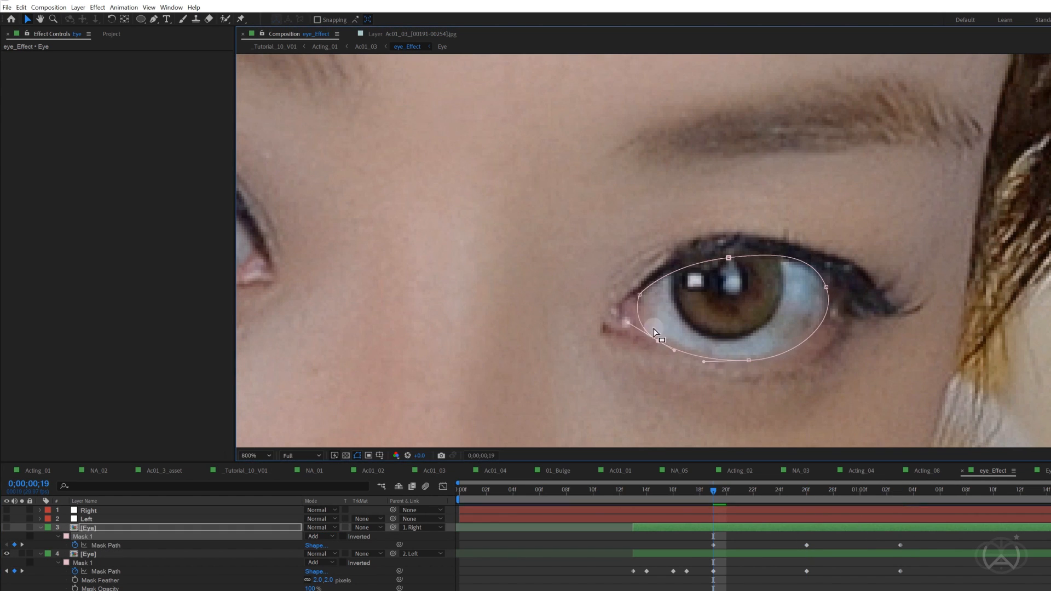
{"action": "left_click_drag", "start_coordinate": [658, 343], "coordinate": [658, 341]}
Step: Reshape the copied Eye layer's mask to the narrowing eyelids at frames 17 and 16
{"action": "key", "text": "Page_Up"}
{"action": "key", "text": "Page_Up"}
{"action": "left_click_drag", "start_coordinate": [665, 277], "coordinate": [666, 280]}
{"action": "left_click_drag", "start_coordinate": [838, 255], "coordinate": [837, 253]}
{"action": "key", "text": "j"}
{"action": "left_click_drag", "start_coordinate": [777, 230], "coordinate": [777, 240]}
Step: Reshape the copied Eye layer's mask to the nearly closed eyelids at frames 14 and 13
{"action": "key", "text": "j"}
{"action": "left_click_drag", "start_coordinate": [871, 265], "coordinate": [809, 286]}
{"action": "left_click_drag", "start_coordinate": [997, 290], "coordinate": [980, 303]}
{"action": "key", "text": "j"}
{"action": "left_click_drag", "start_coordinate": [1050, 316], "coordinate": [1037, 324]}
{"action": "left_click_drag", "start_coordinate": [1018, 344], "coordinate": [1009, 341]}
{"action": "left_click_drag", "start_coordinate": [902, 292], "coordinate": [895, 300]}
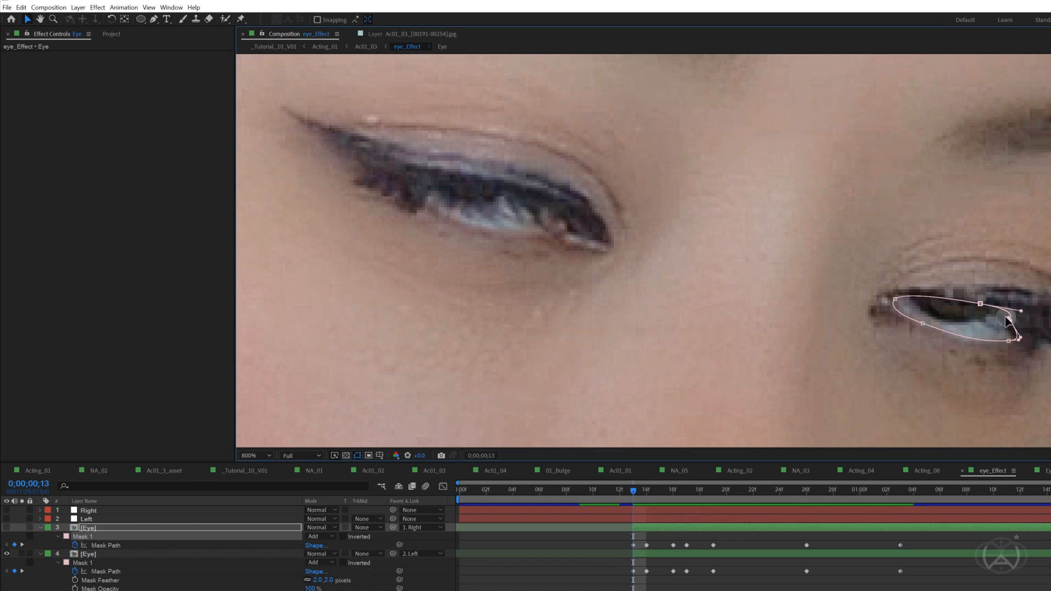
Step: Make the copied Eye layer visible again and preview the effect on both eyes
{"action": "left_click_drag", "start_coordinate": [634, 491], "coordinate": [886, 509]}
{"action": "left_click", "coordinate": [7, 528]}
{"action": "scroll", "coordinate": [612, 310], "scroll_direction": "down", "scroll_amount": 2}
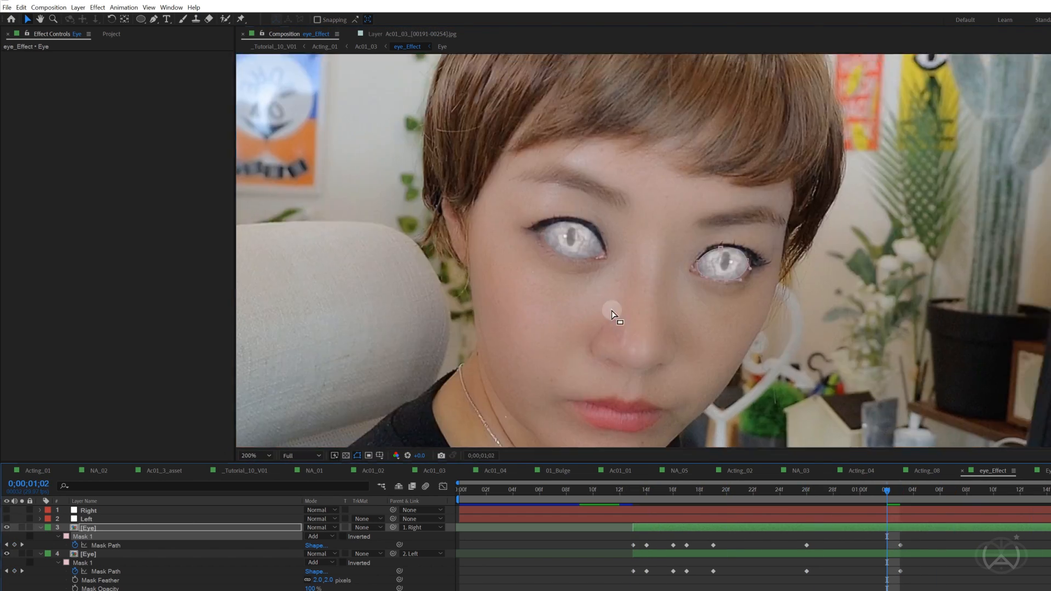
{"action": "scroll", "coordinate": [612, 310], "scroll_direction": "down", "scroll_amount": 1}
{"action": "left_click", "coordinate": [612, 310]}
{"action": "key", "text": "space"}
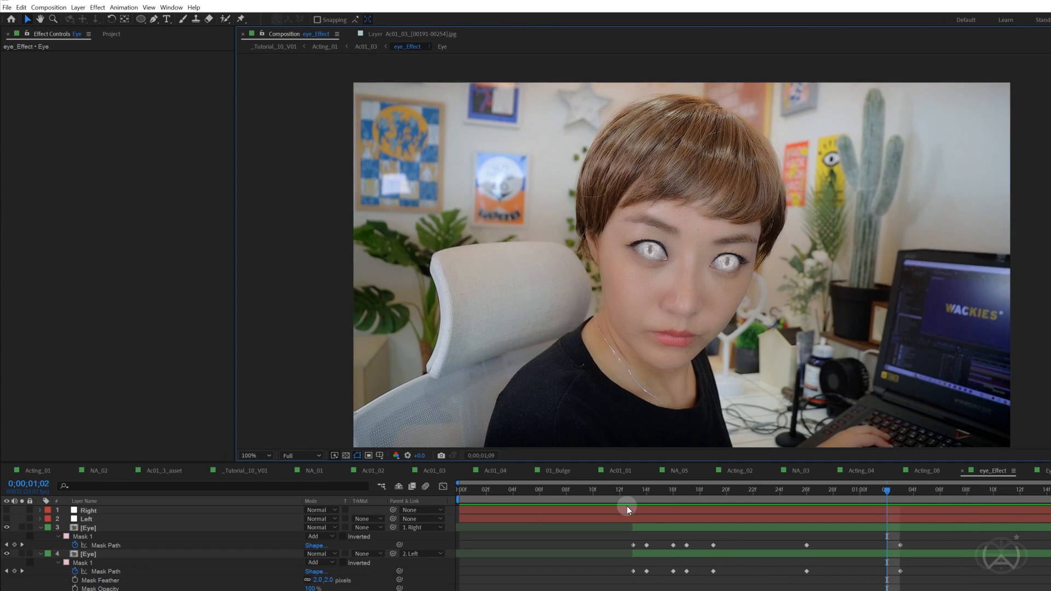